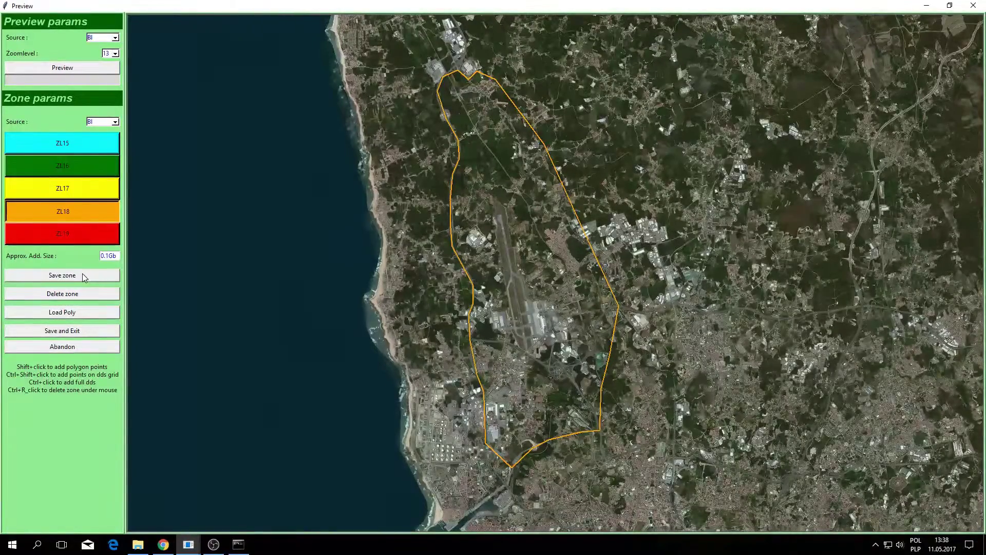
- Draw a ZL19 zone polygon closely around the airport's runway and terminal area, inside the orange ZL18 outline
{"action": "left_click", "coordinate": [107, 259]}
{"action": "left_click", "coordinate": [56, 236]}
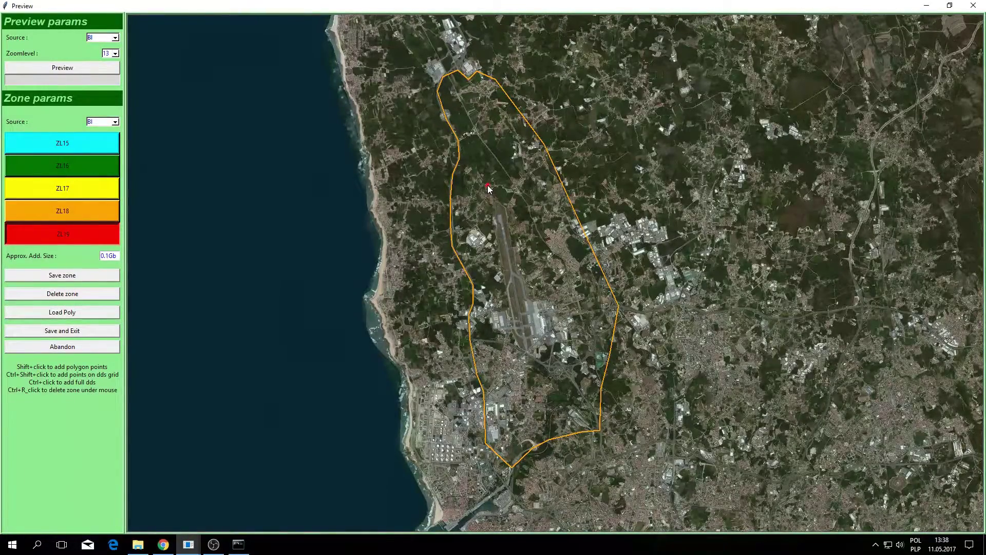
{"action": "left_click", "coordinate": [477, 228], "text": "shift"}
{"action": "left_click", "coordinate": [494, 342], "text": "shift"}
{"action": "left_click", "coordinate": [508, 368], "text": "shift"}
{"action": "left_click", "coordinate": [524, 382], "text": "shift"}
{"action": "left_click", "coordinate": [541, 383], "text": "shift"}
{"action": "left_click", "coordinate": [556, 376], "text": "shift"}
{"action": "left_click", "coordinate": [556, 332], "text": "shift"}
{"action": "left_click", "coordinate": [527, 223], "text": "shift"}
{"action": "left_click", "coordinate": [521, 205], "text": "shift"}
{"action": "left_click", "coordinate": [515, 191], "text": "shift"}
{"action": "left_click", "coordinate": [503, 185], "text": "shift"}
- Save the ZL19 zone and exit the zone preview, and build the vector data for tile +41-009
{"action": "left_click", "coordinate": [100, 278]}
{"action": "left_click", "coordinate": [76, 331]}
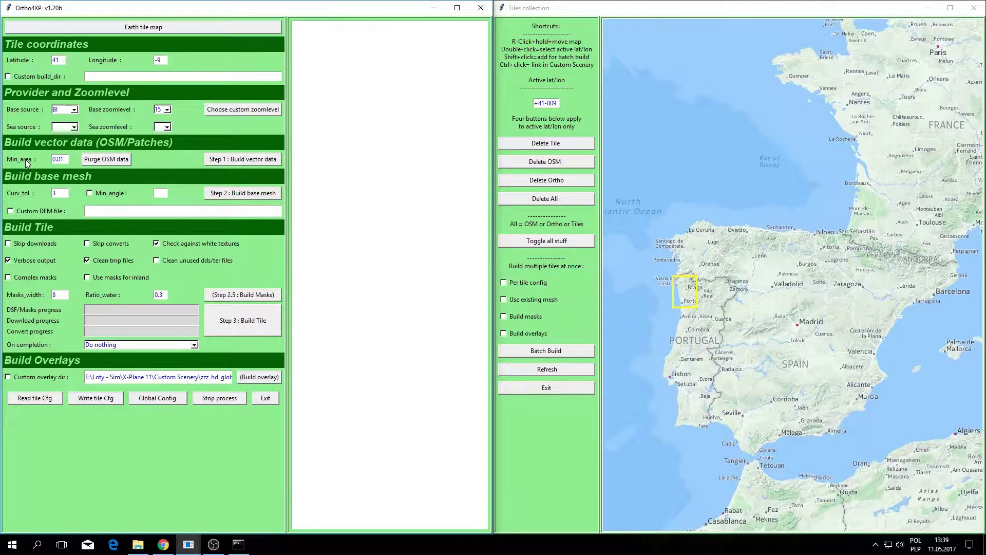
{"action": "left_click", "coordinate": [235, 160]}
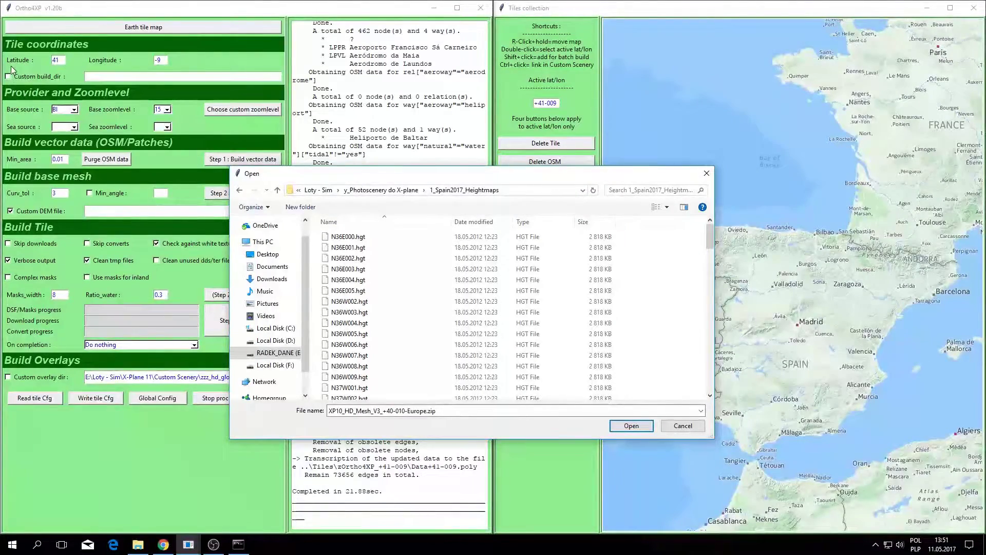
- Choose N41W009.hgt from 1_Spain2017_Heightmaps as the custom DEM file and build the base mesh
{"action": "scroll", "coordinate": [363, 351], "scroll_direction": "down", "scroll_amount": 15}
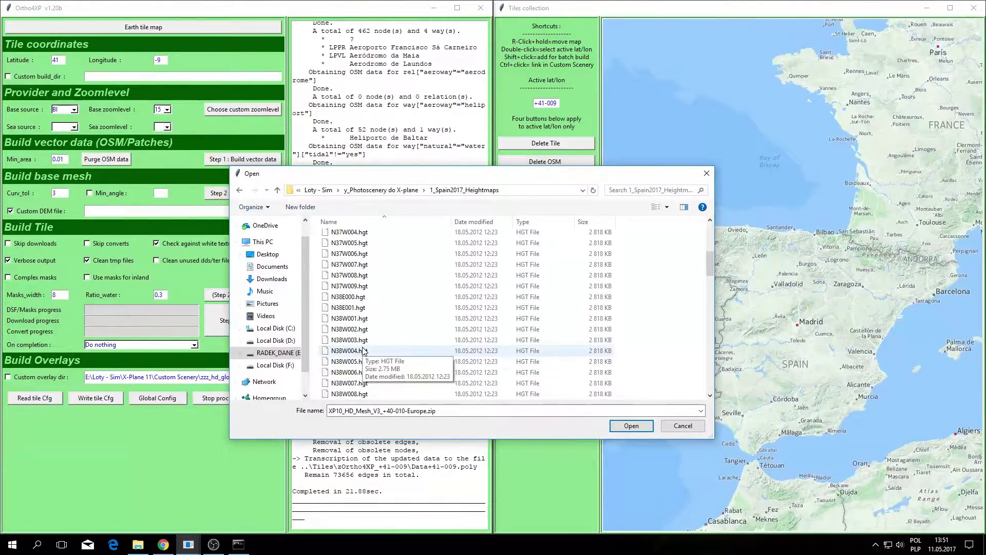
{"action": "scroll", "coordinate": [363, 351], "scroll_direction": "down", "scroll_amount": 10}
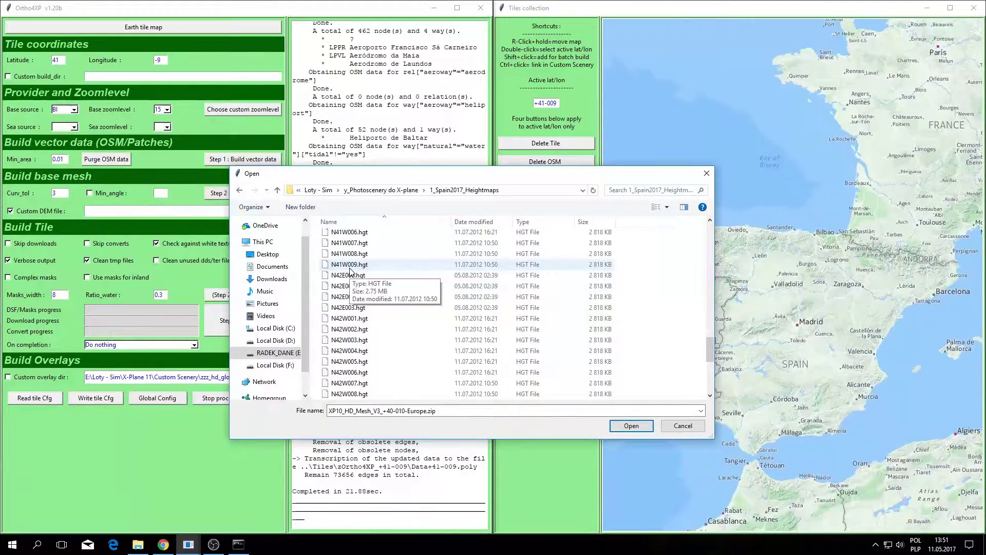
{"action": "left_click", "coordinate": [349, 268]}
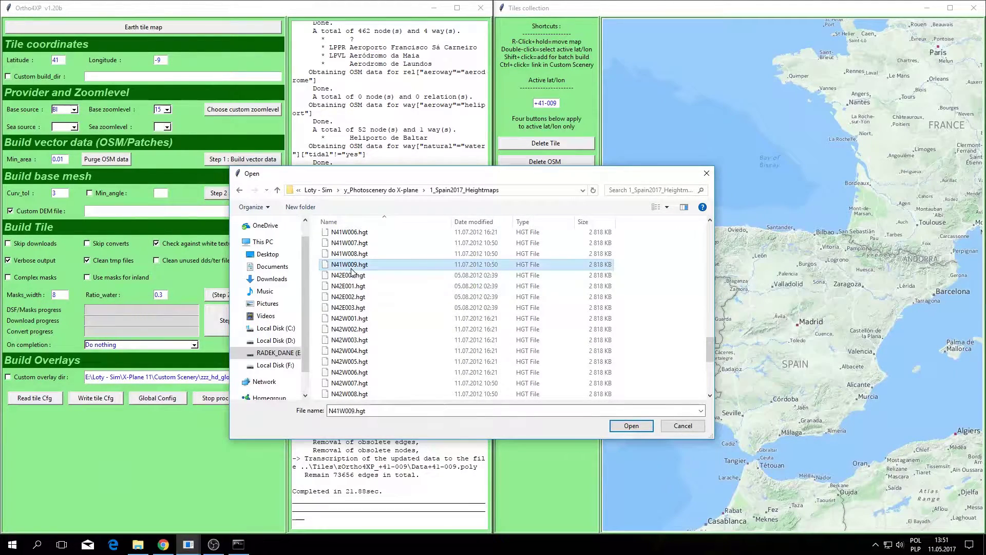
{"action": "left_click", "coordinate": [648, 428]}
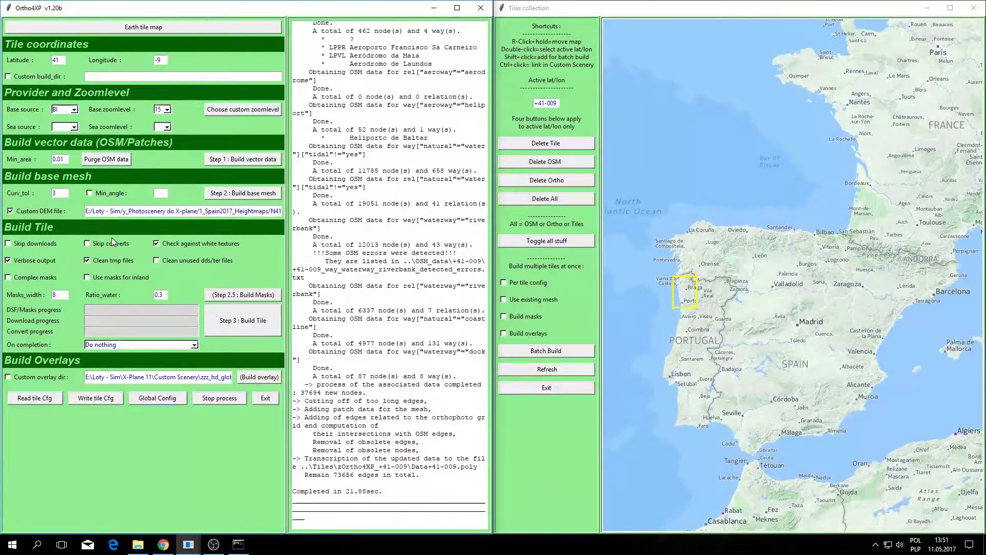
{"action": "left_click", "coordinate": [243, 195]}
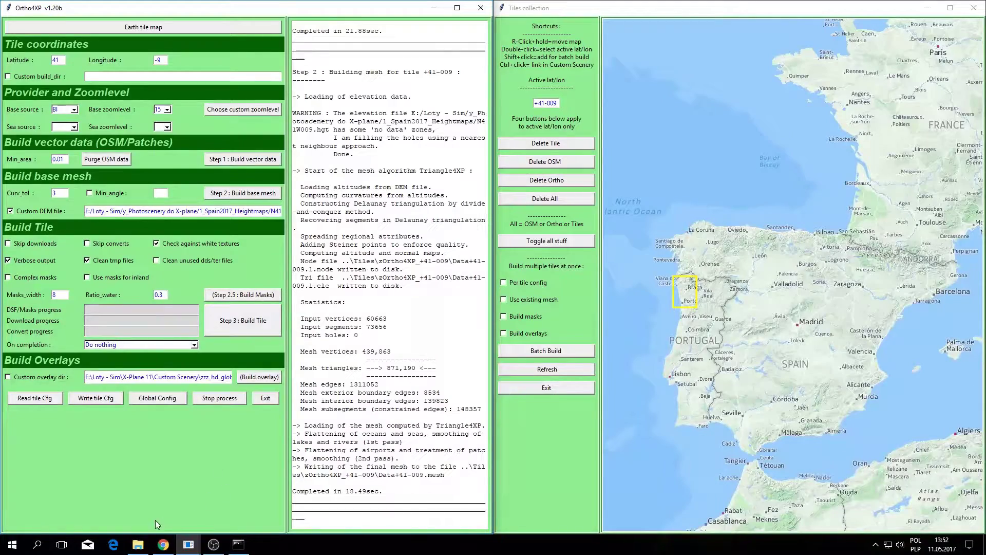
- Switch to File Explorer and check the files in z_Ortho4XP\Tiles\zOrtho4XP_+41-009, closing with the window minimized
{"action": "left_click", "coordinate": [138, 544]}
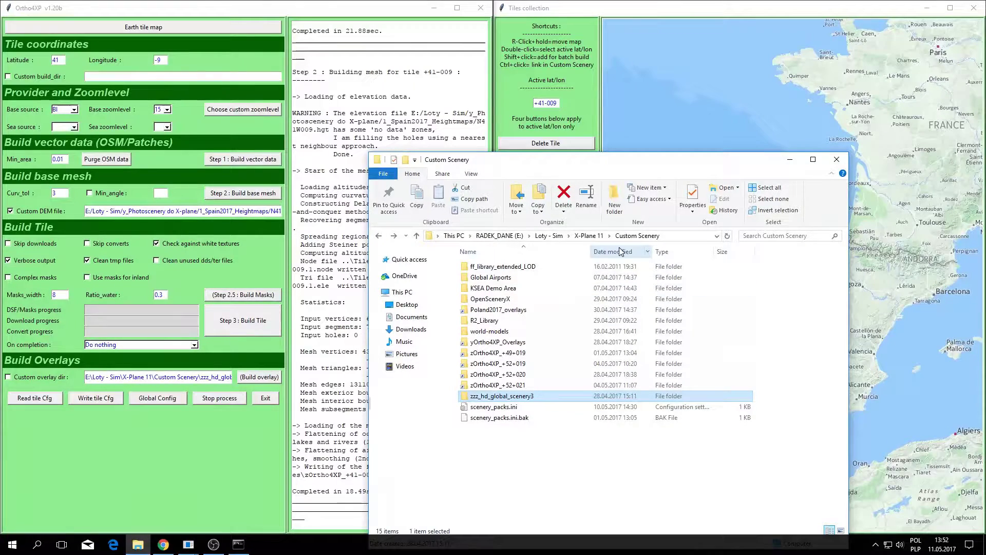
{"action": "left_click", "coordinate": [551, 236]}
{"action": "left_click", "coordinate": [491, 377]}
{"action": "double_click", "coordinate": [492, 379]}
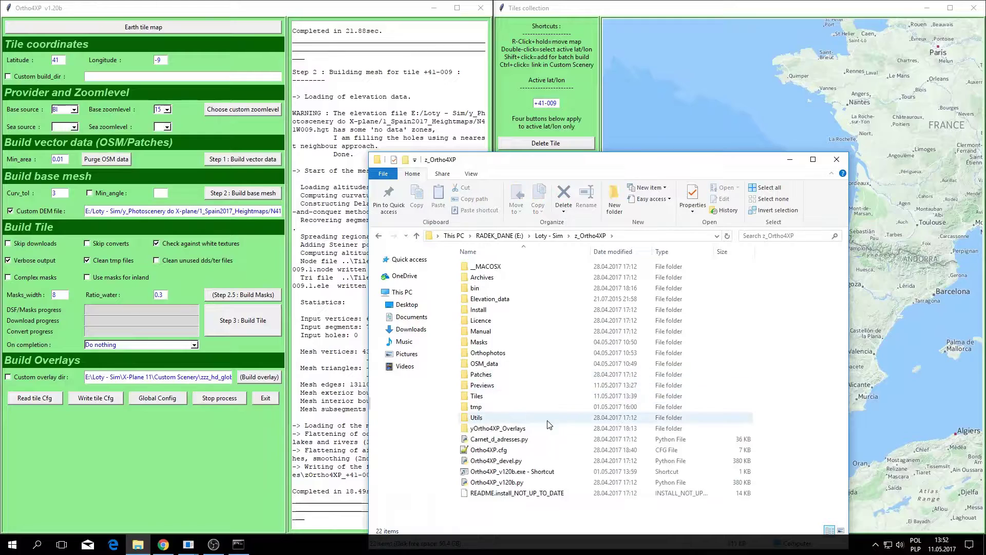
{"action": "double_click", "coordinate": [475, 396]}
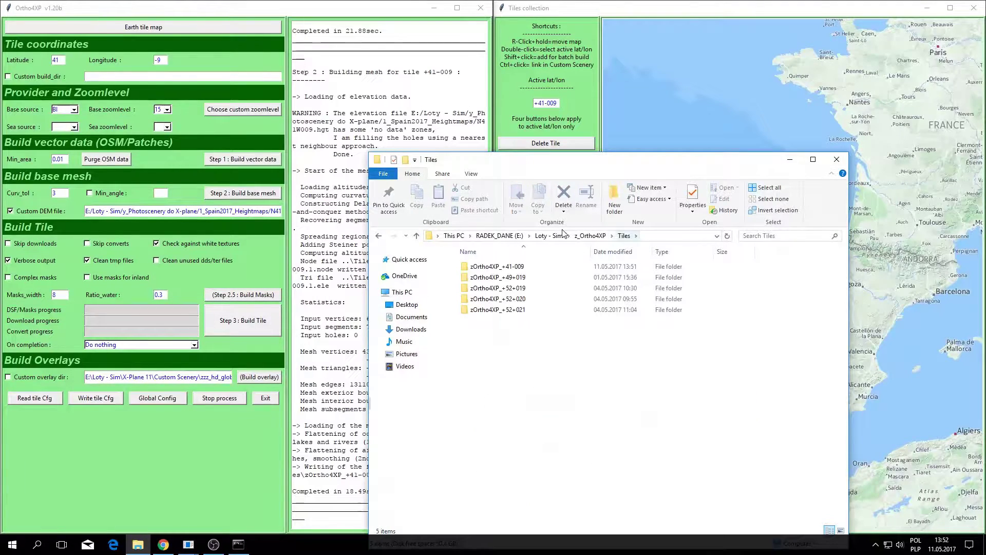
{"action": "double_click", "coordinate": [501, 267]}
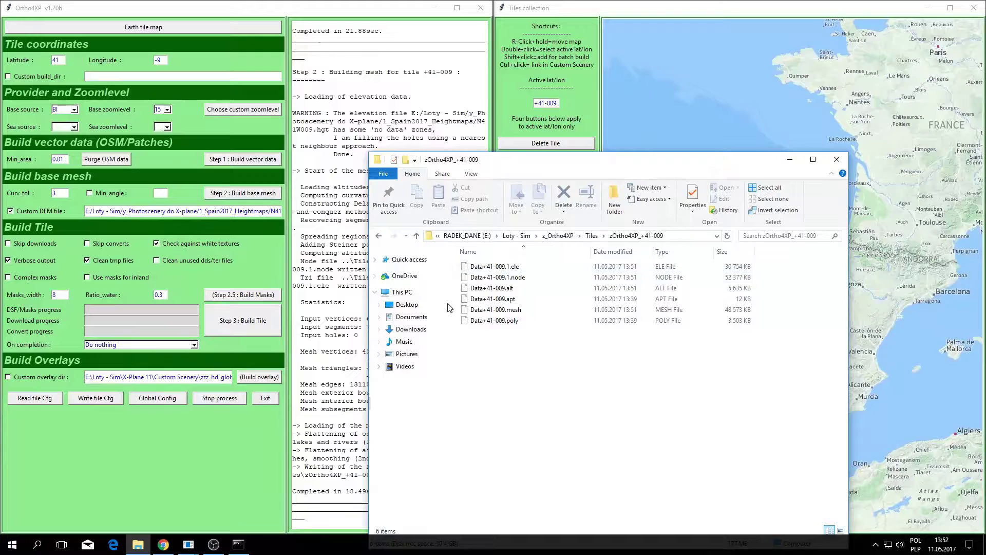
{"action": "left_click", "coordinate": [790, 164]}
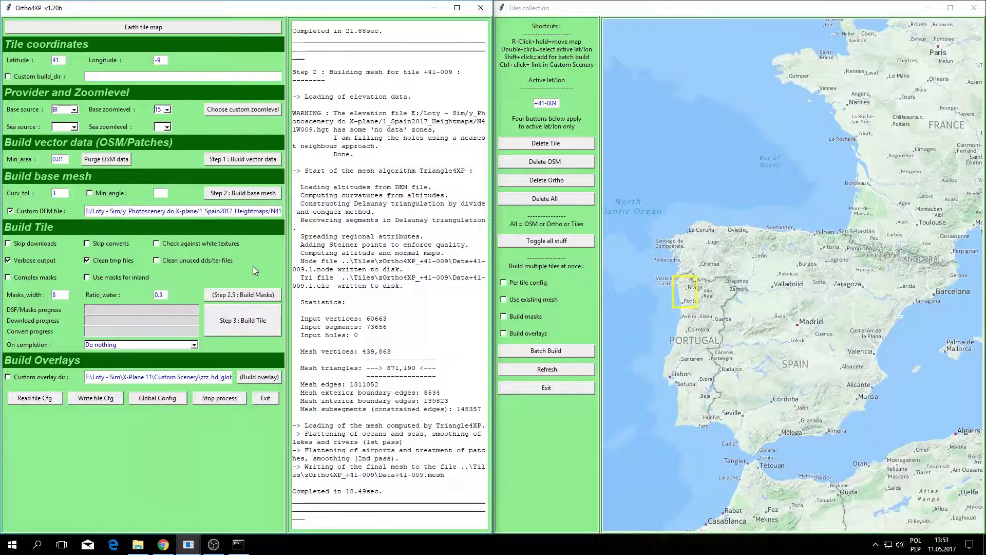
- Build the masks for tile +41-009 and open its textures folder in File Explorer beside the build log
{"action": "left_click", "coordinate": [251, 296]}
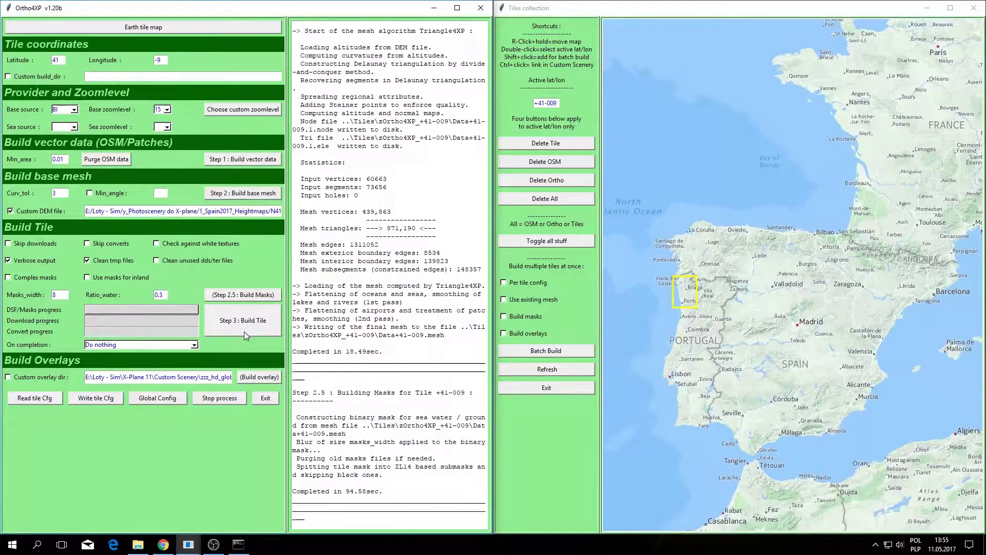
{"action": "left_click", "coordinate": [144, 548]}
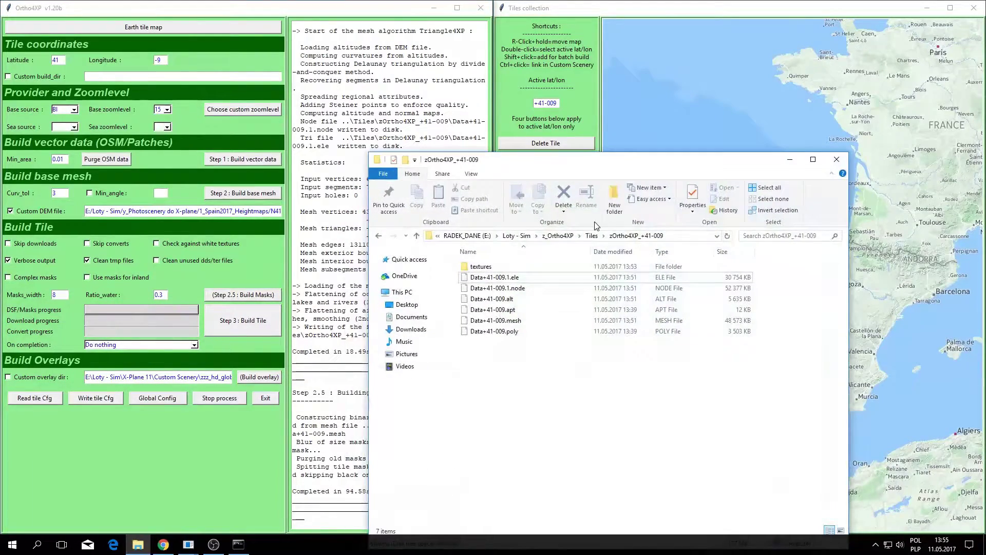
{"action": "left_click_drag", "start_coordinate": [525, 165], "coordinate": [656, 132]}
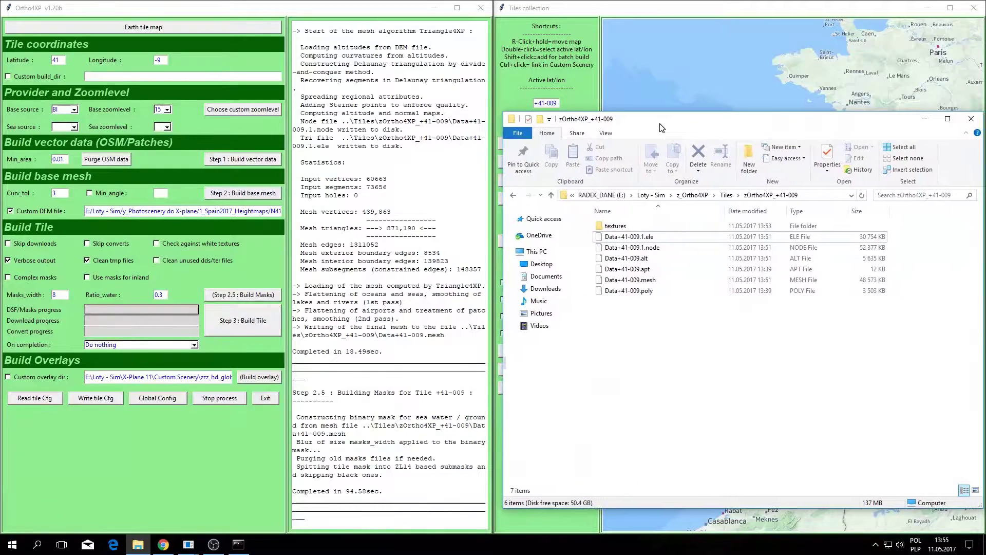
{"action": "double_click", "coordinate": [608, 228]}
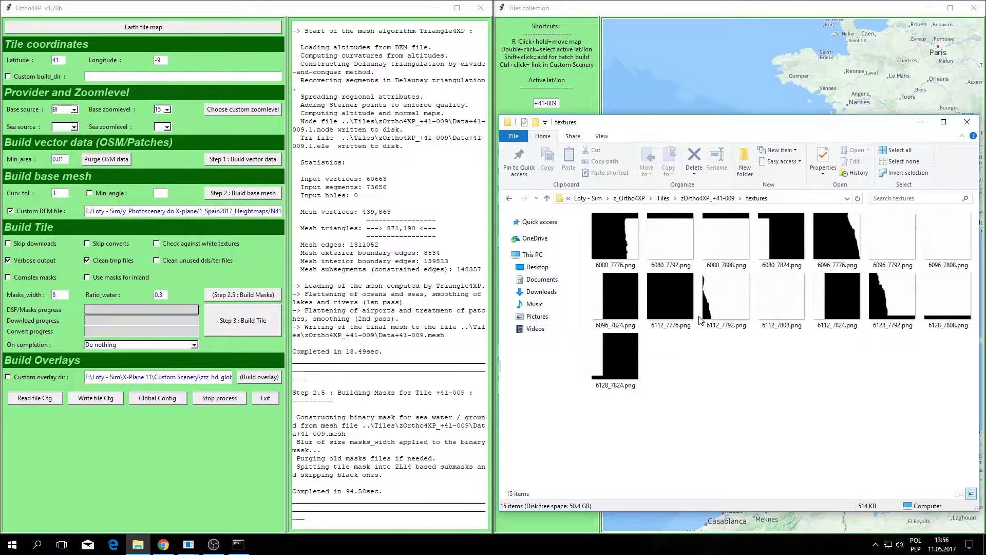
- Start building the tile and inspect the new ZL15 DDS textures in the textures folder
{"action": "left_click", "coordinate": [248, 323]}
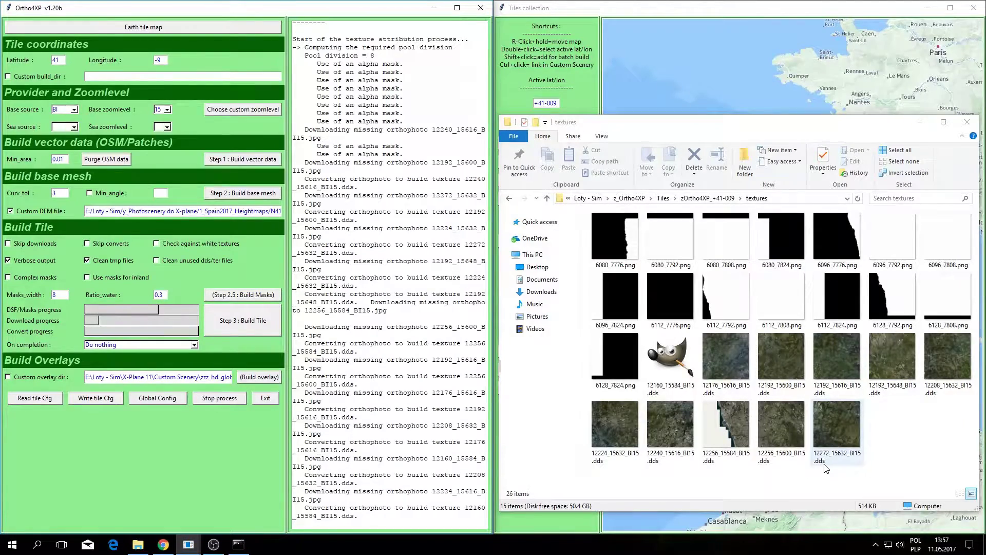
{"action": "left_click", "coordinate": [840, 438]}
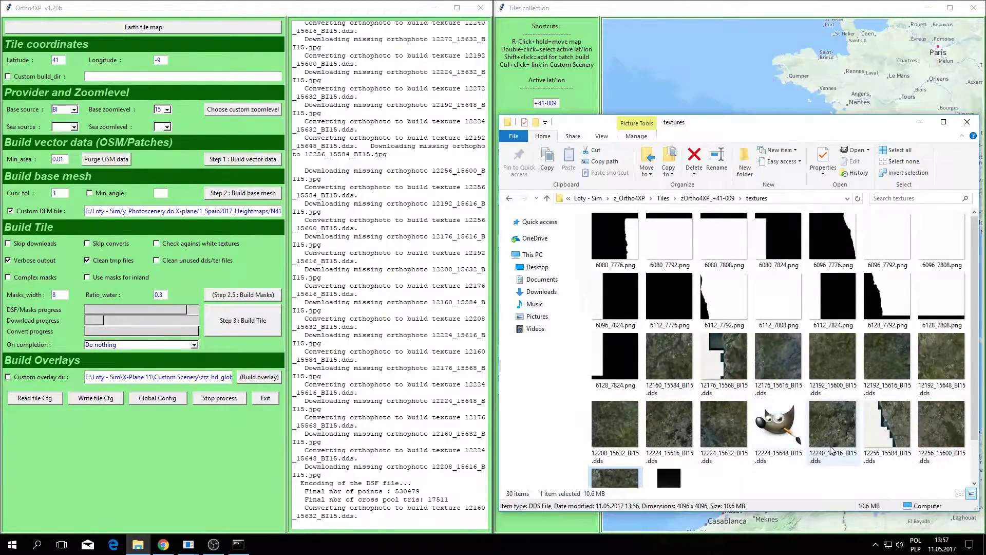
{"action": "scroll", "coordinate": [791, 445], "scroll_direction": "down", "scroll_amount": 1}
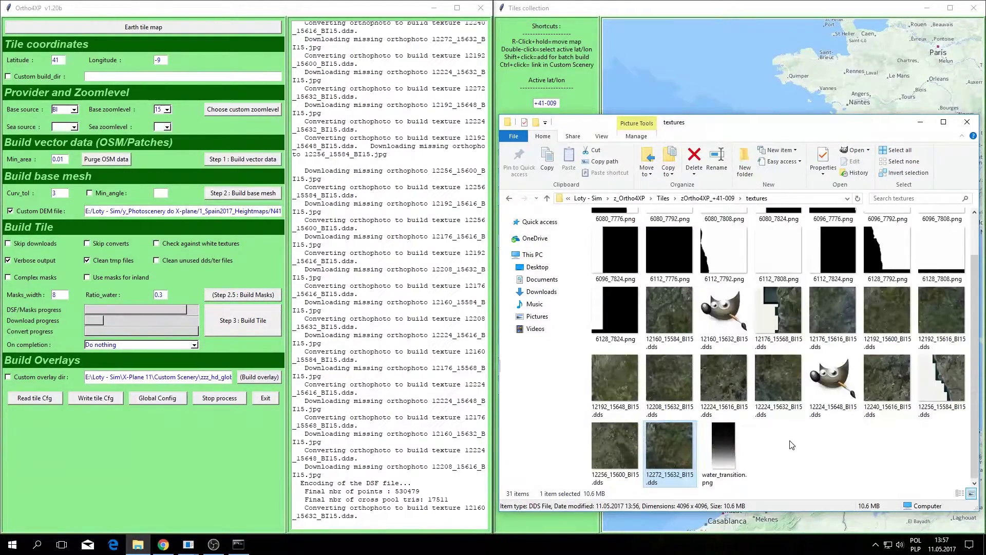
{"action": "left_click", "coordinate": [785, 389]}
{"action": "left_click", "coordinate": [721, 394]}
{"action": "left_click", "coordinate": [664, 393]}
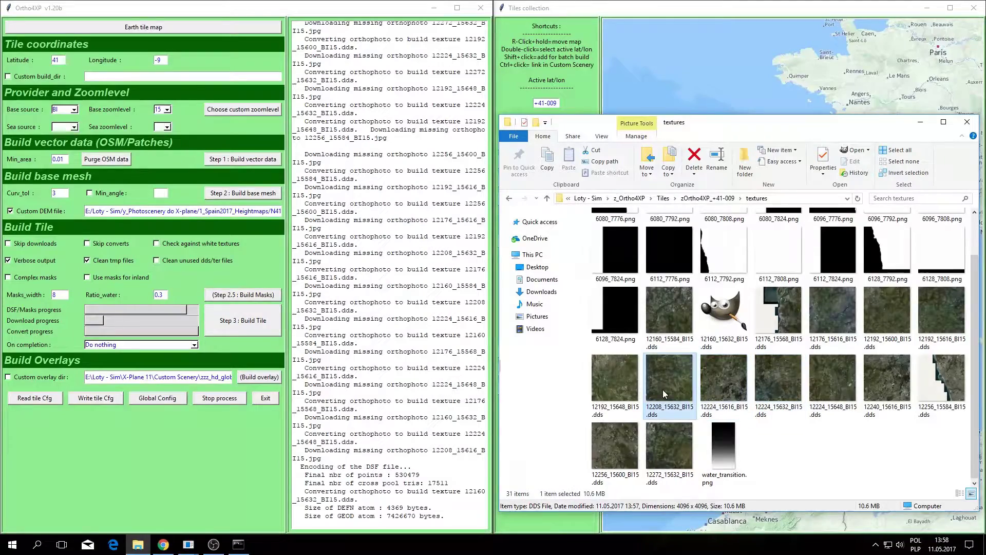
{"action": "left_click", "coordinate": [872, 375]}
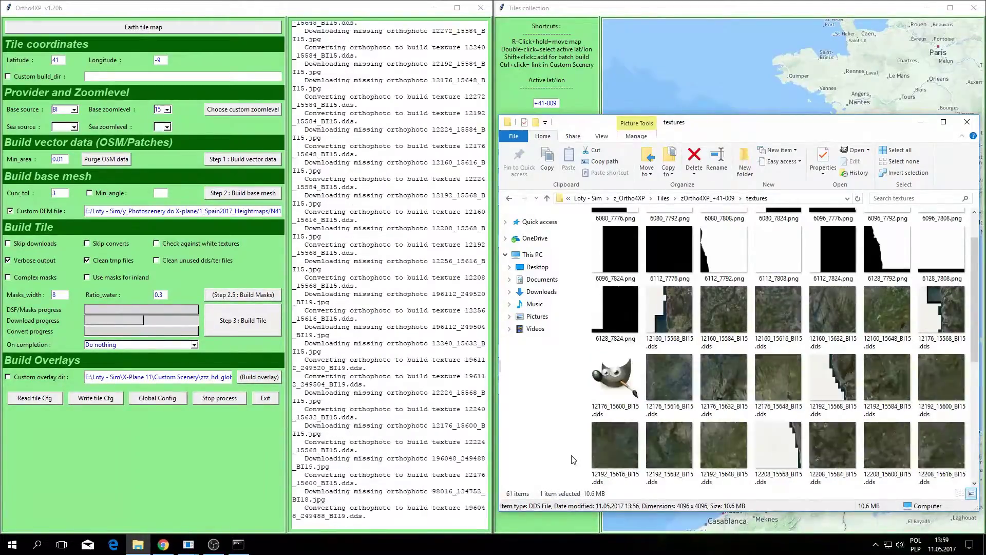
- Examine the ZL18 and ZL19 airport textures near the end of the textures folder
{"action": "scroll", "coordinate": [575, 457], "scroll_direction": "down", "scroll_amount": 5}
{"action": "left_click", "coordinate": [778, 452]}
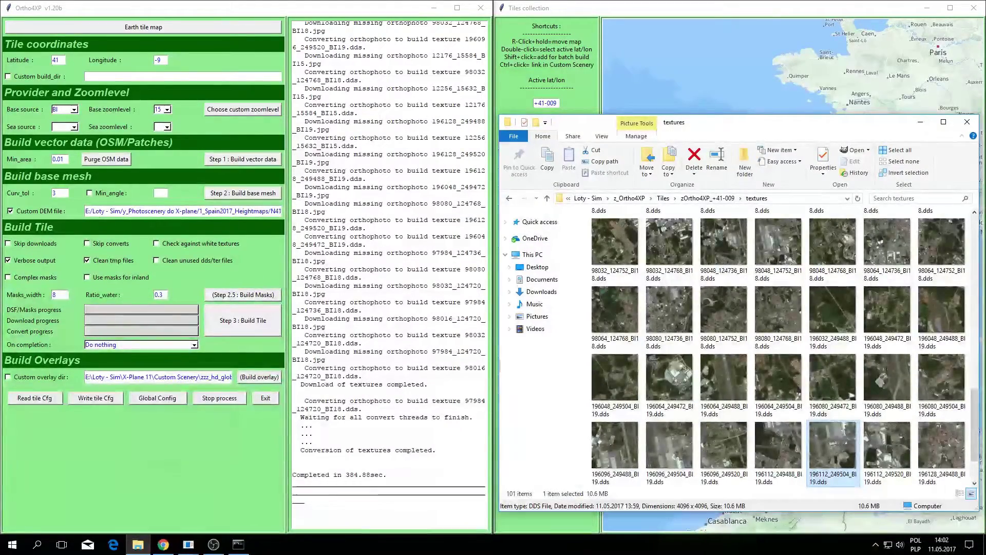
{"action": "scroll", "coordinate": [684, 456], "scroll_direction": "down", "scroll_amount": 1}
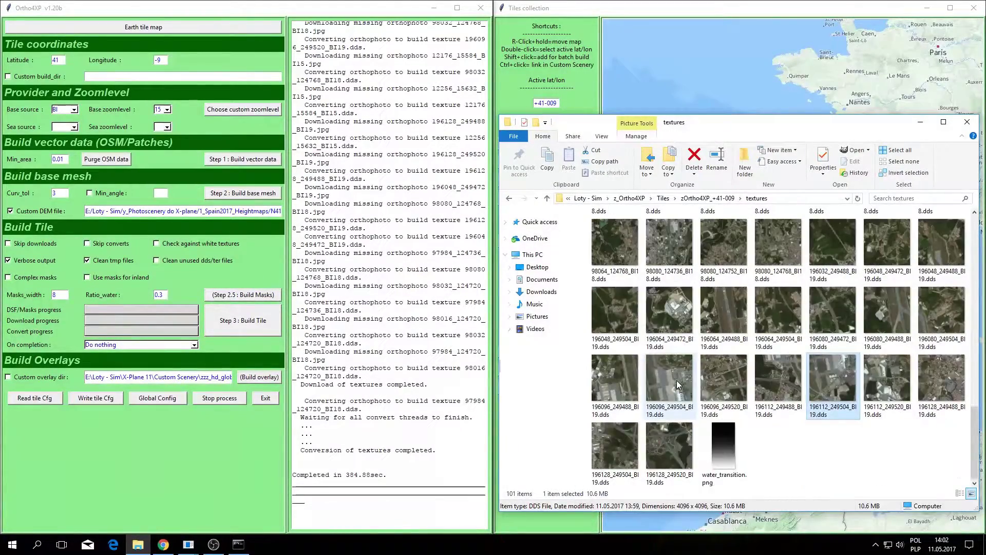
{"action": "left_click", "coordinate": [685, 456]}
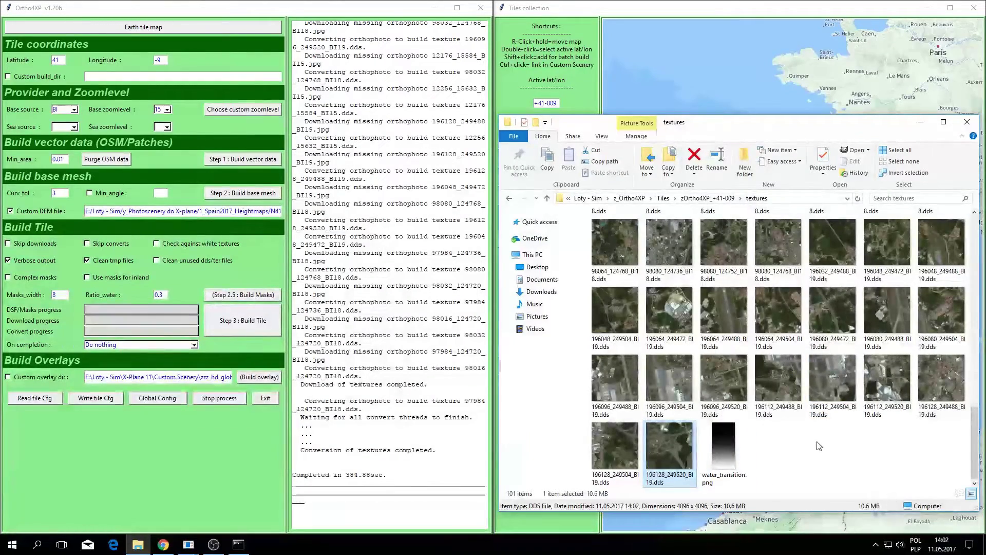
{"action": "left_click", "coordinate": [658, 365]}
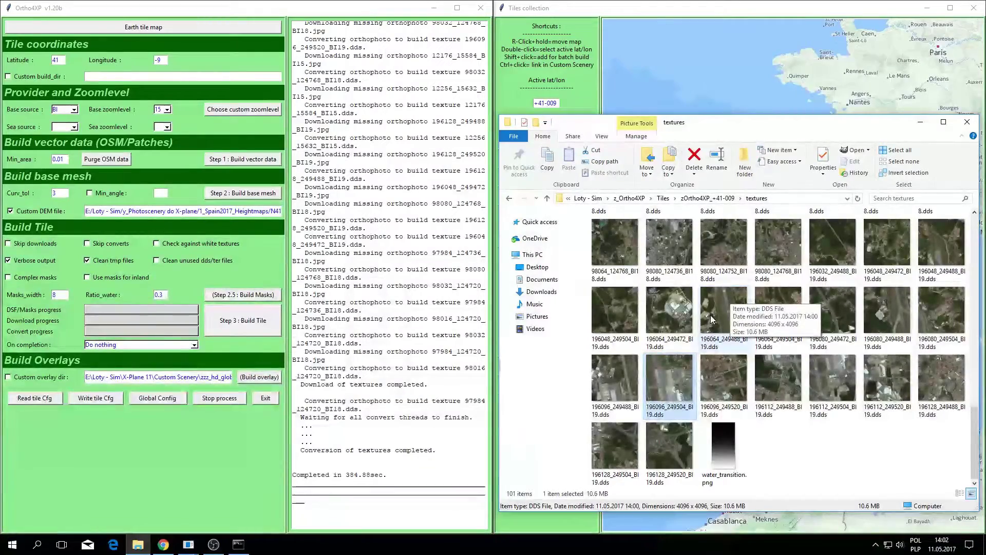
{"action": "left_click", "coordinate": [680, 260]}
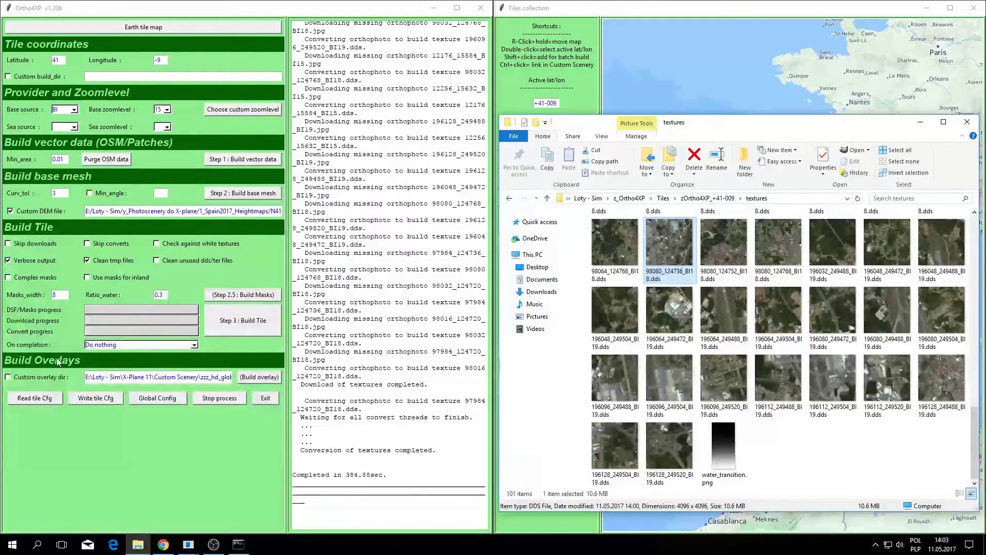
- Enable the custom overlay directory and set it to zzz_hd_global_scenery3 in X-Plane 11's Custom Scenery folder
{"action": "left_click_drag", "start_coordinate": [149, 377], "coordinate": [295, 382]}
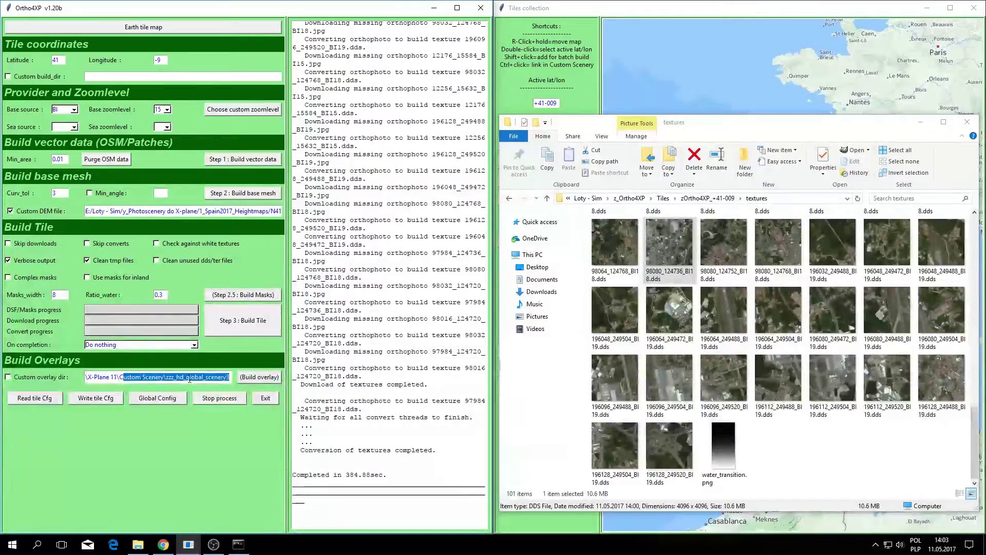
{"action": "left_click", "coordinate": [8, 377]}
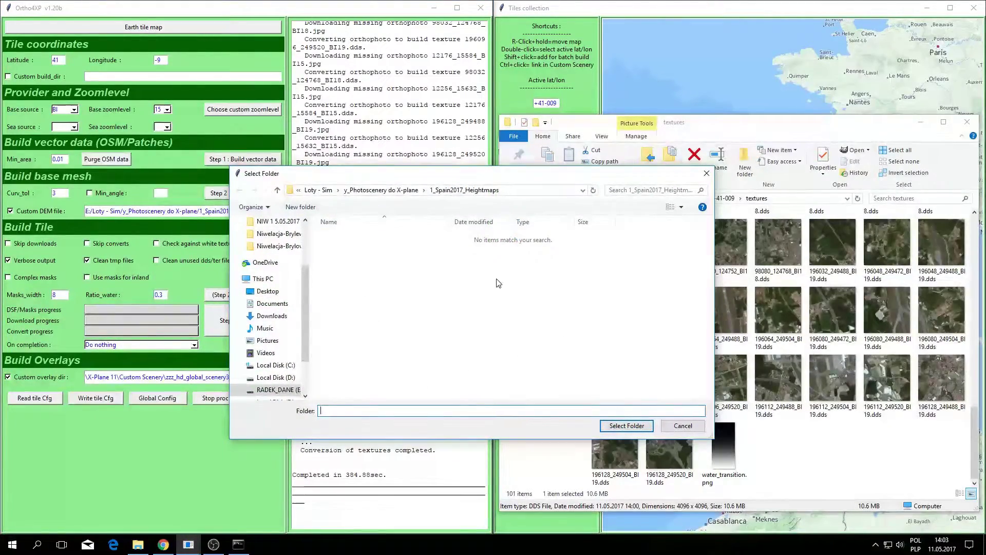
{"action": "left_click", "coordinate": [398, 190]}
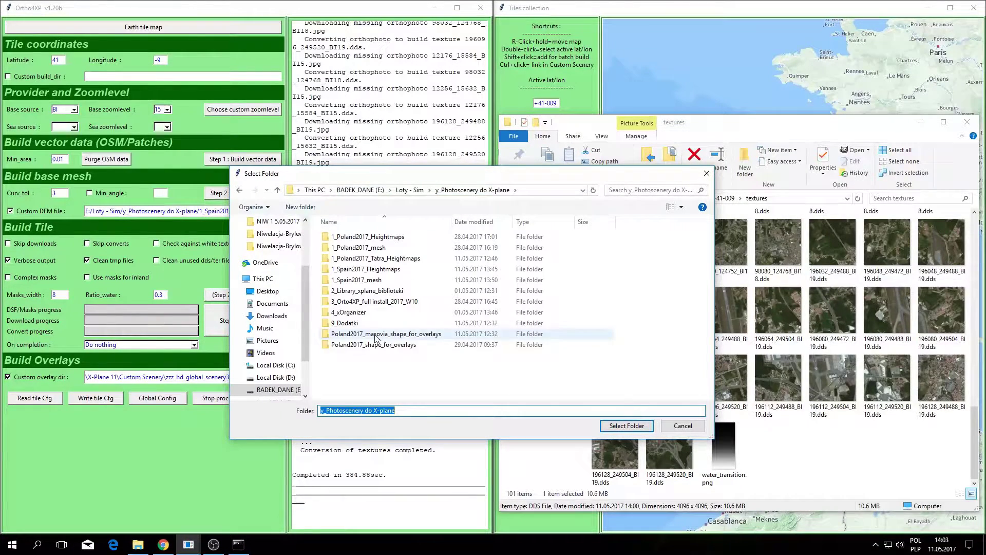
{"action": "left_click", "coordinate": [409, 190]}
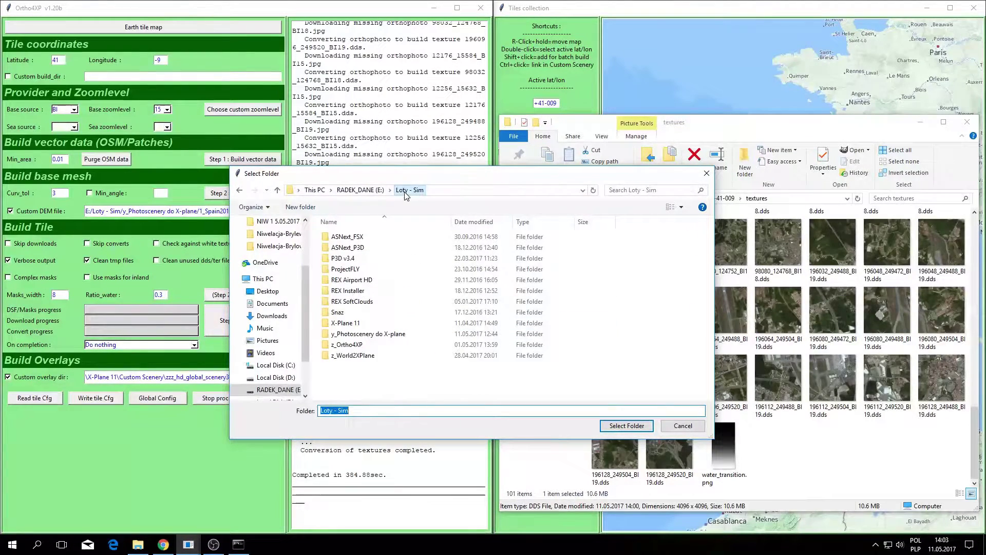
{"action": "double_click", "coordinate": [354, 323]}
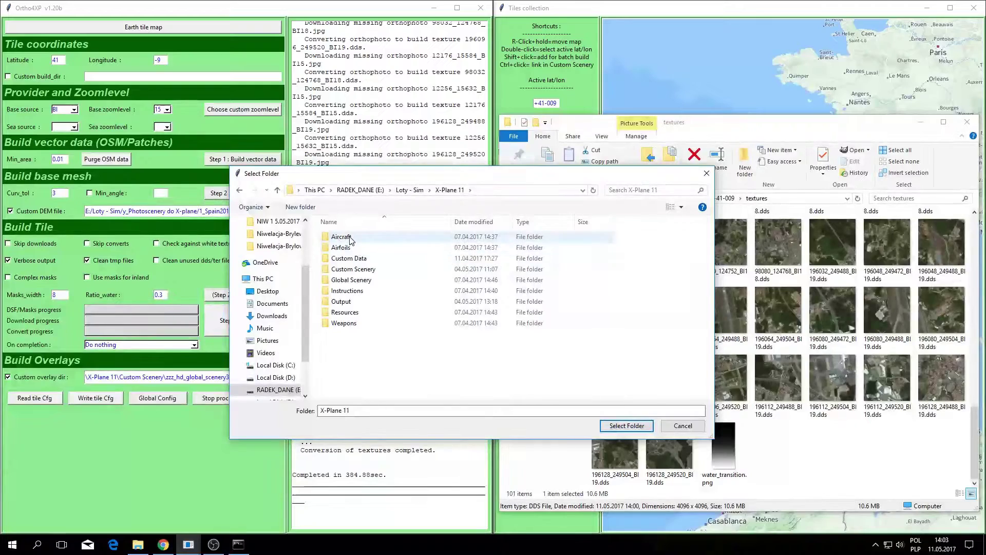
{"action": "double_click", "coordinate": [361, 269]}
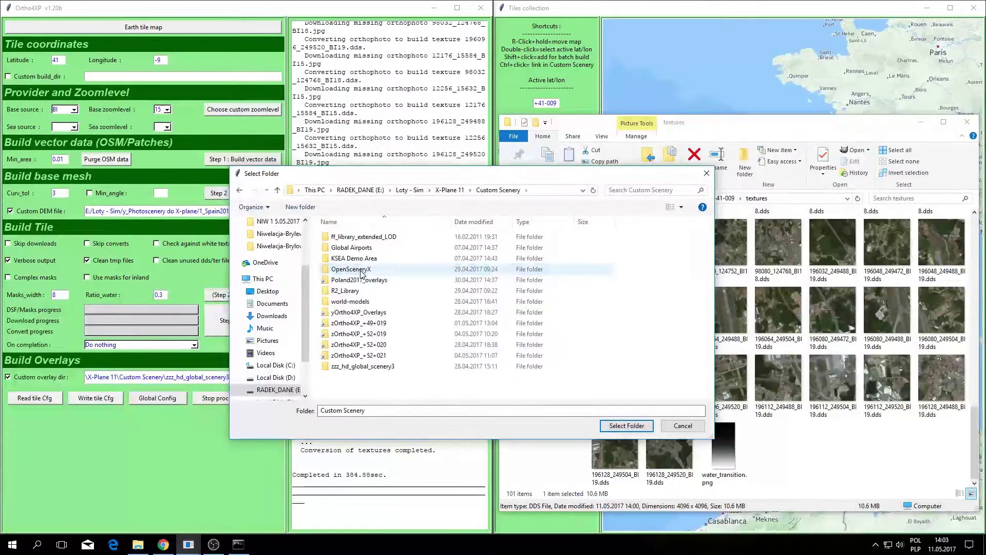
{"action": "left_click", "coordinate": [378, 374]}
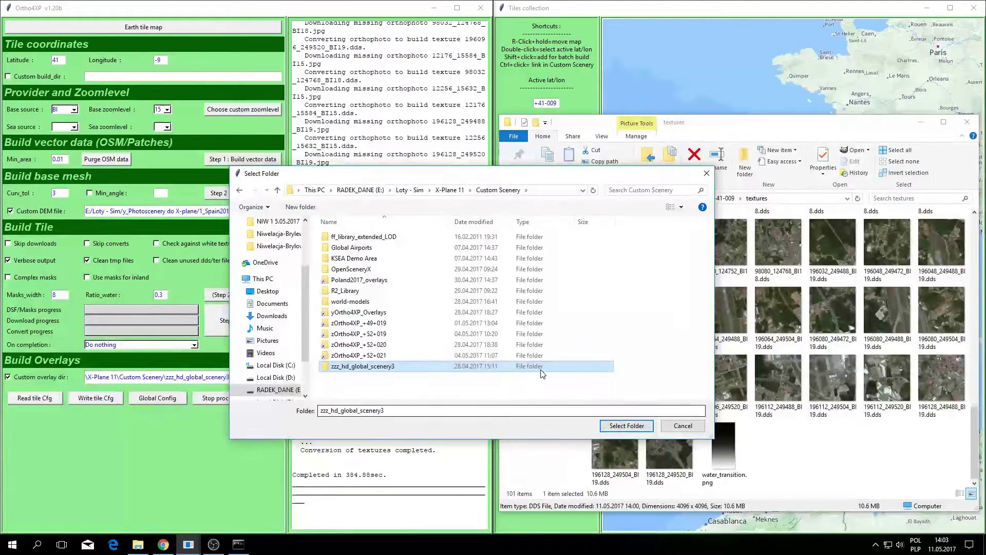
{"action": "left_click", "coordinate": [622, 426]}
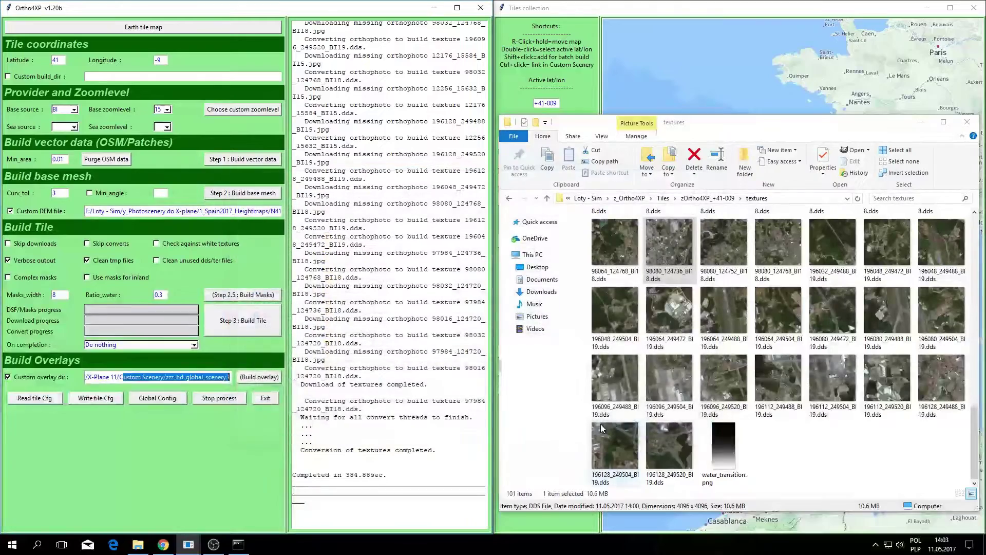
- Build the overlay for tile +41-009 and open X-Plane 11's Custom Scenery folder in File Explorer
{"action": "left_click", "coordinate": [266, 378]}
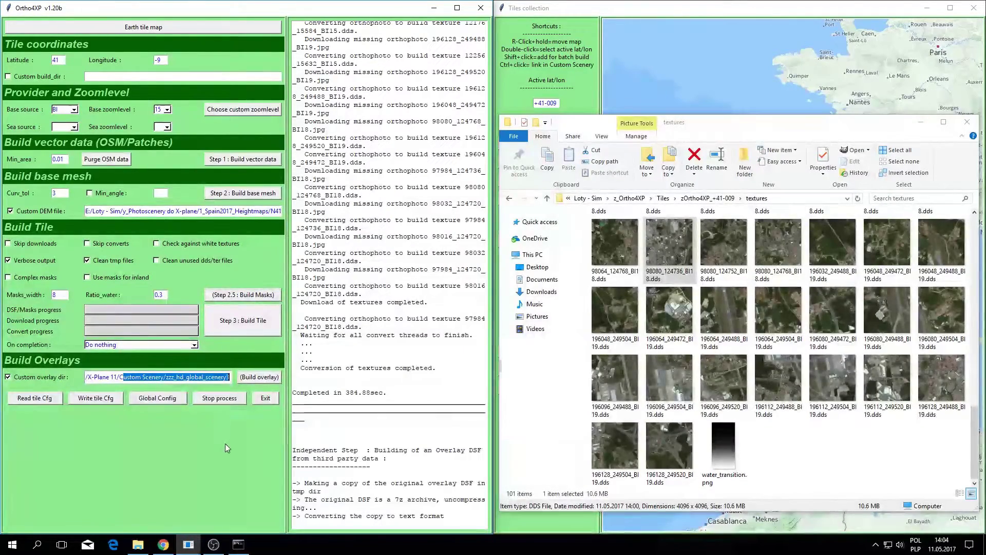
{"action": "left_click", "coordinate": [138, 546]}
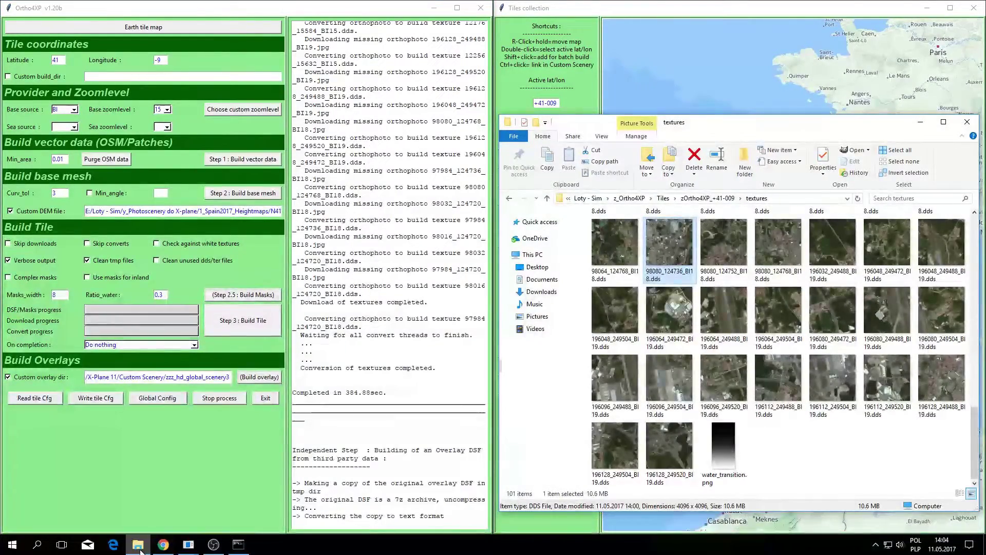
{"action": "left_click", "coordinate": [141, 547]}
{"action": "left_click", "coordinate": [142, 548]}
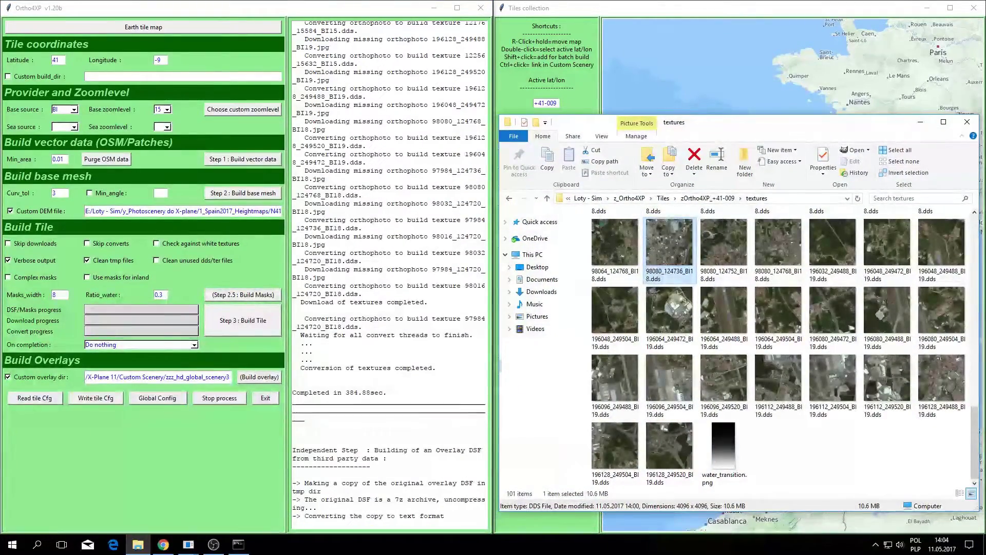
{"action": "key", "text": "alt+Left"}
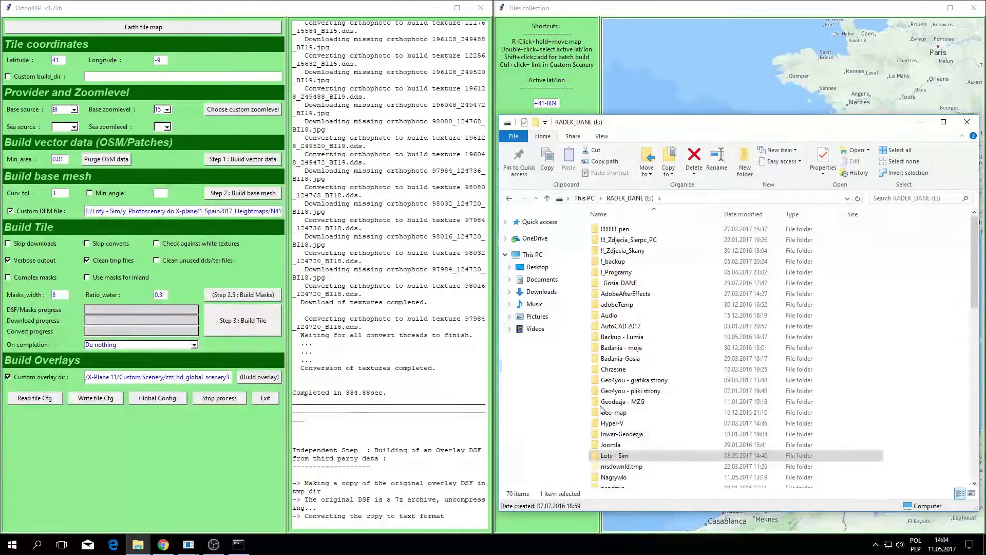
{"action": "double_click", "coordinate": [609, 457]}
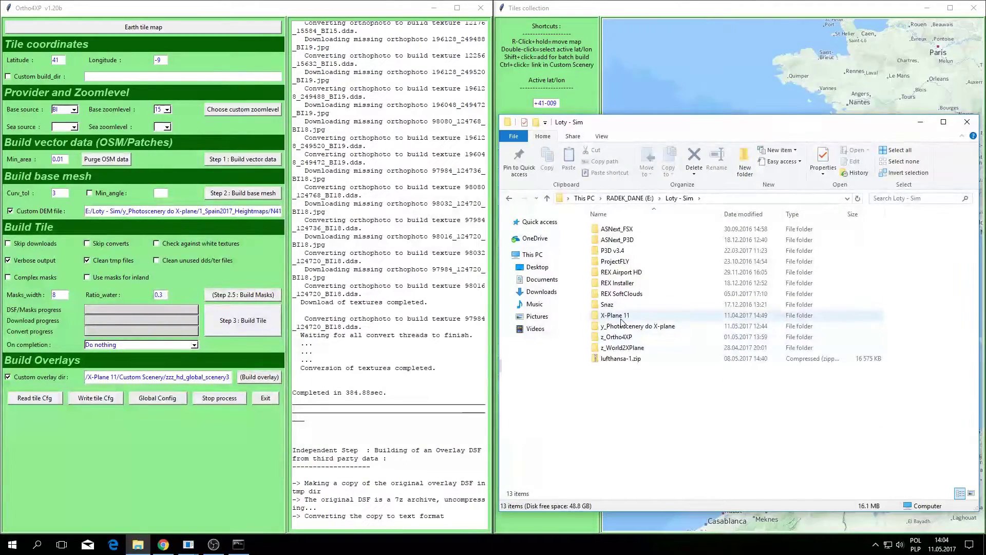
{"action": "double_click", "coordinate": [623, 322]}
{"action": "double_click", "coordinate": [622, 260]}
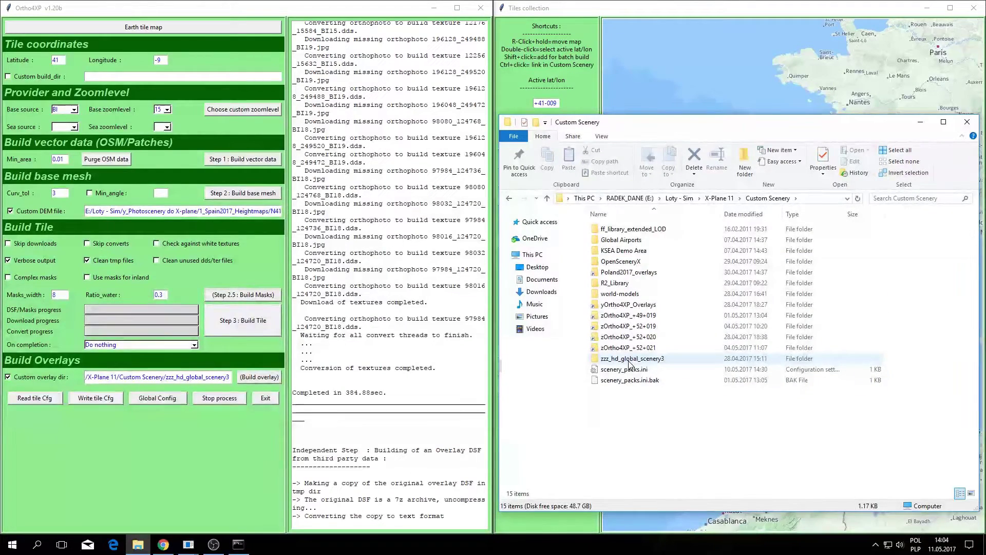
- Inspect the Earth nav data folders inside zzz_hd_global_scenery3, including +40+000, and return to the Custom Scenery folder
{"action": "mouse_move", "coordinate": [624, 363]}
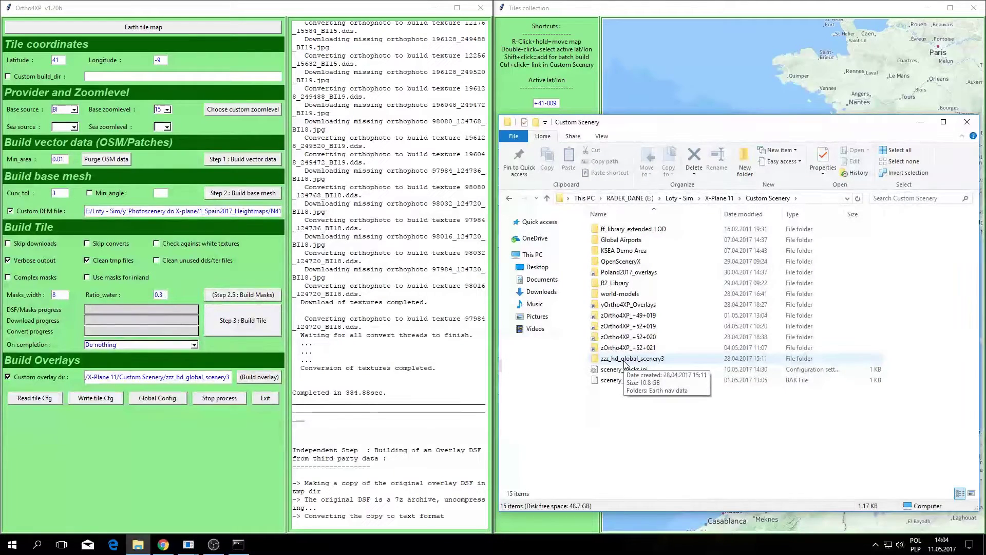
{"action": "double_click", "coordinate": [624, 360]}
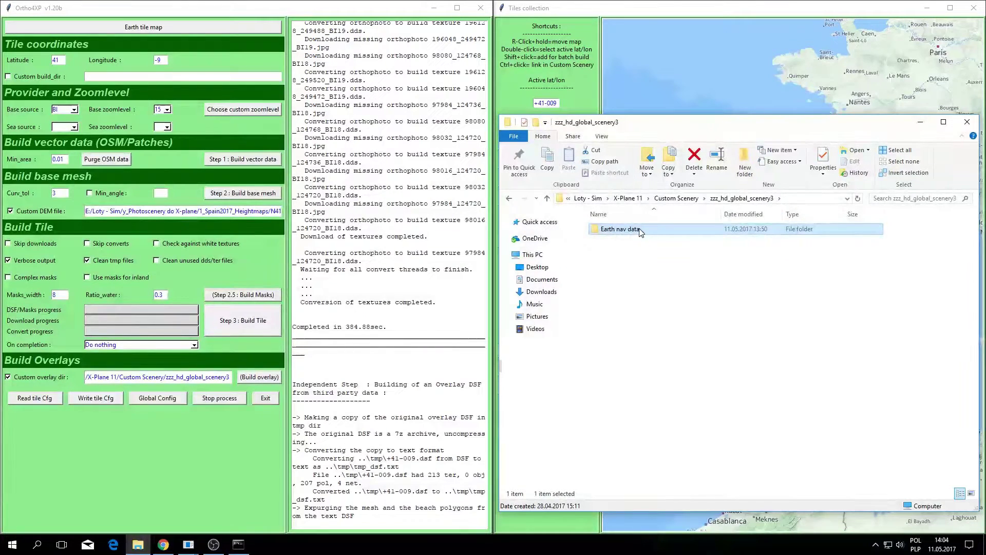
{"action": "key", "text": "Delete"}
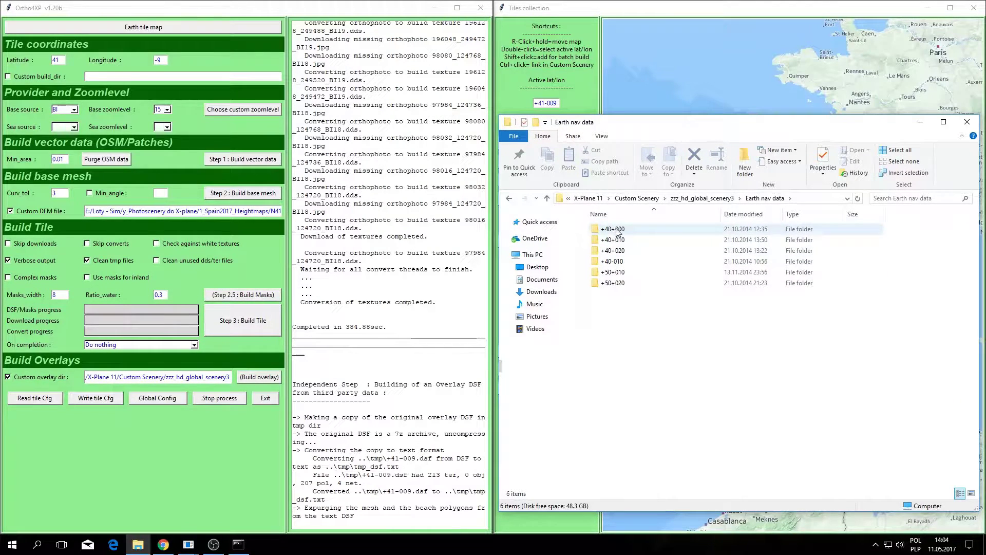
{"action": "double_click", "coordinate": [614, 229]}
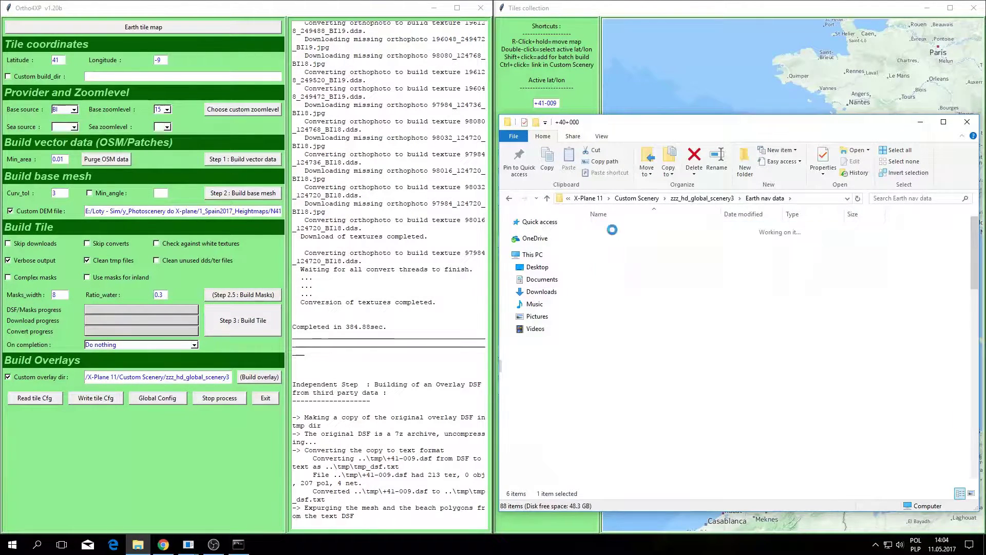
{"action": "left_click", "coordinate": [509, 199]}
{"action": "left_click", "coordinate": [509, 198]}
{"action": "left_click", "coordinate": [510, 199]}
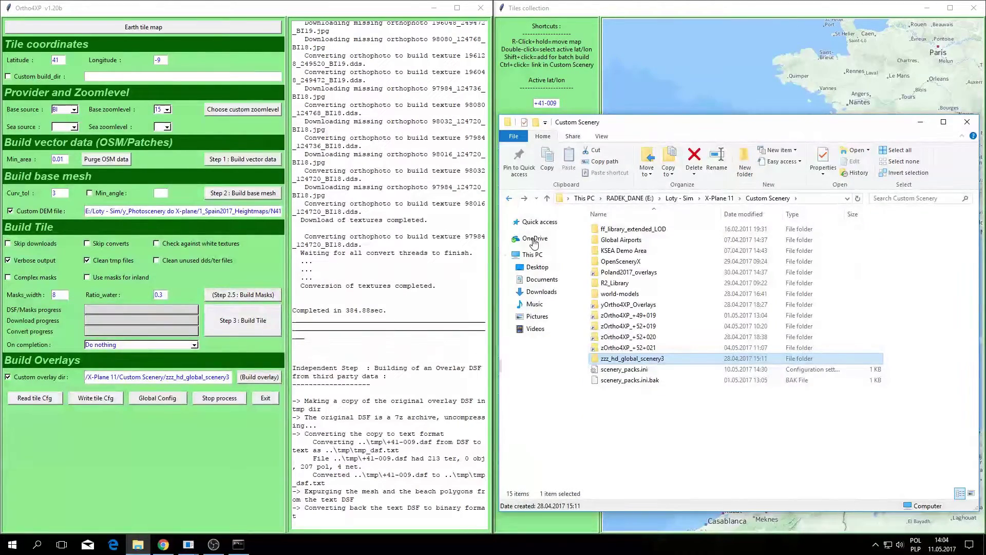
- Open scenery_packs.ini in Notepad beside File Explorer and move the zOrtho4XP_+52+019 entry directly below zOrtho4XP_+49+019
{"action": "double_click", "coordinate": [628, 369]}
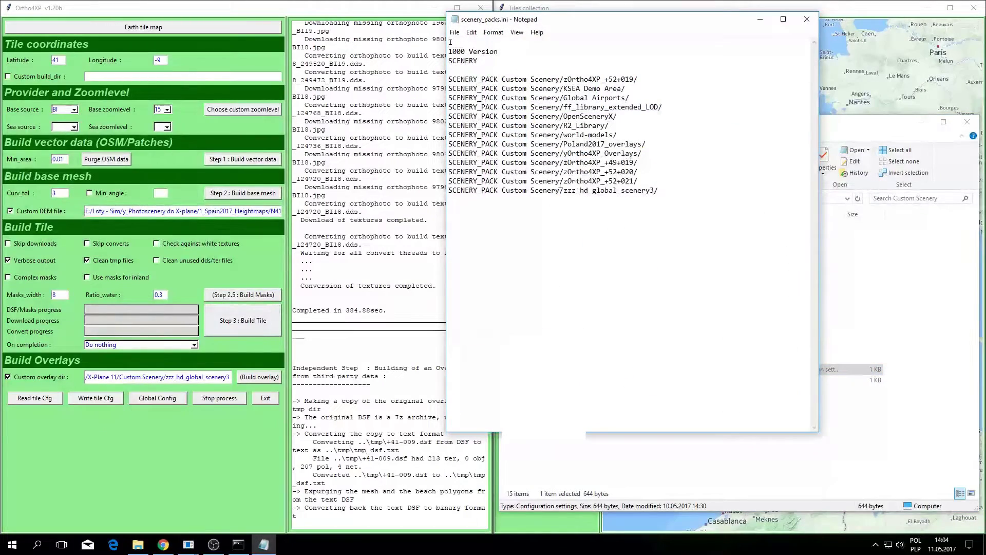
{"action": "left_click_drag", "start_coordinate": [592, 22], "coordinate": [261, 116]}
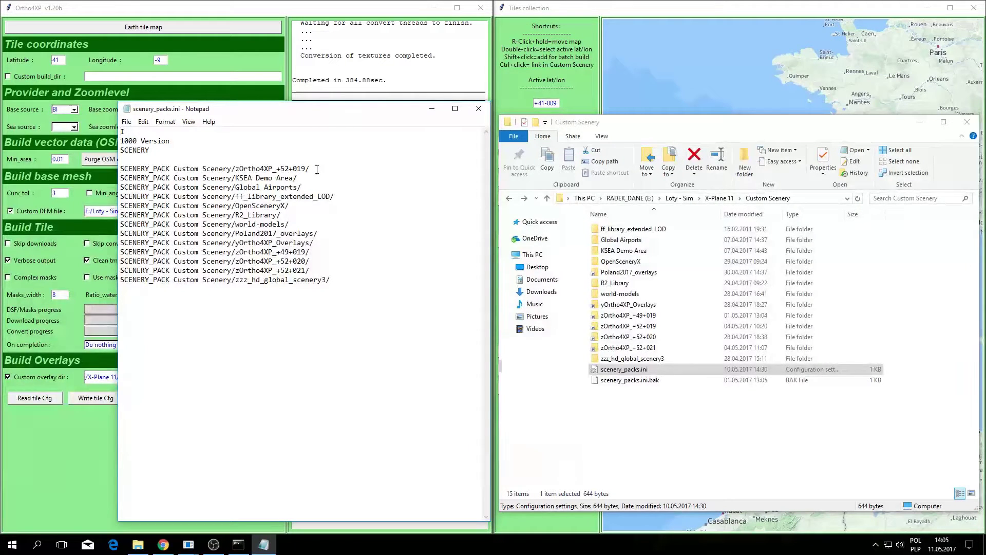
{"action": "mouse_move", "coordinate": [316, 169]}
{"action": "left_mouse_down"}
{"action": "mouse_move", "coordinate": [123, 165]}
{"action": "mouse_move", "coordinate": [292, 178]}
{"action": "mouse_move", "coordinate": [273, 169]}
{"action": "mouse_move", "coordinate": [312, 169]}
{"action": "left_mouse_up"}
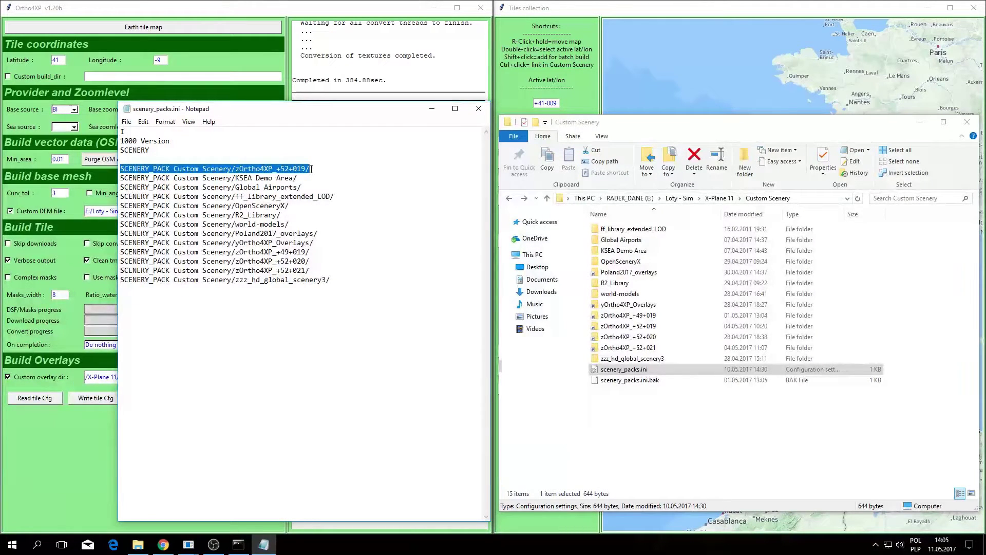
{"action": "key", "text": "ctrl+x"}
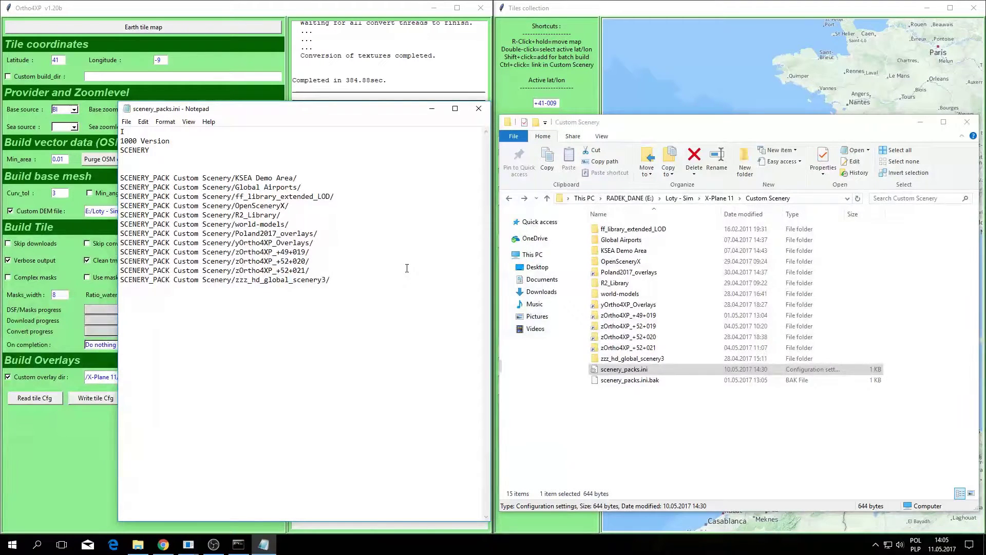
{"action": "key", "text": "Return"}
{"action": "key", "text": "ctrl+v"}
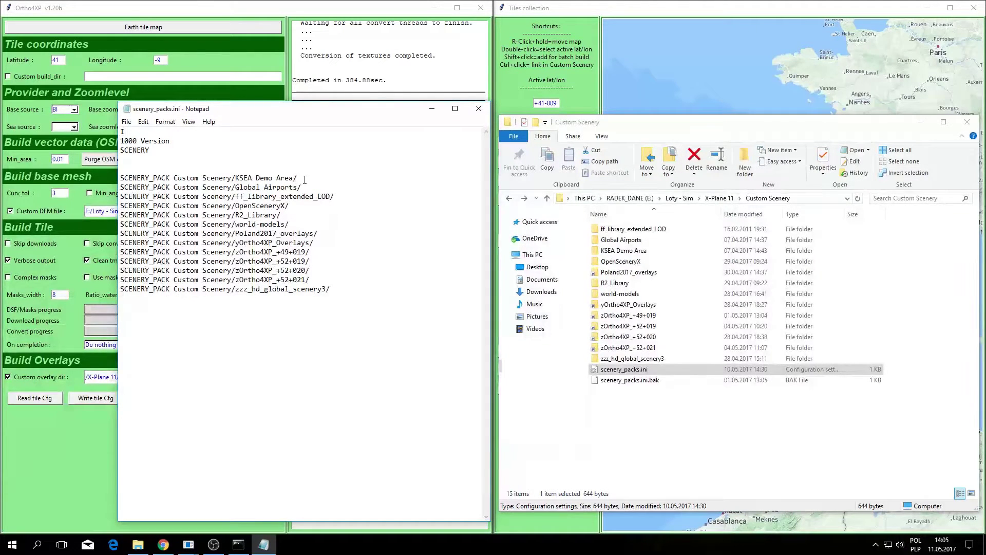
- Review the airport entries in scenery_packs.ini and add an empty line below the zOrtho4XP_+52+021 entry
{"action": "left_click_drag", "start_coordinate": [303, 186], "coordinate": [121, 178]}
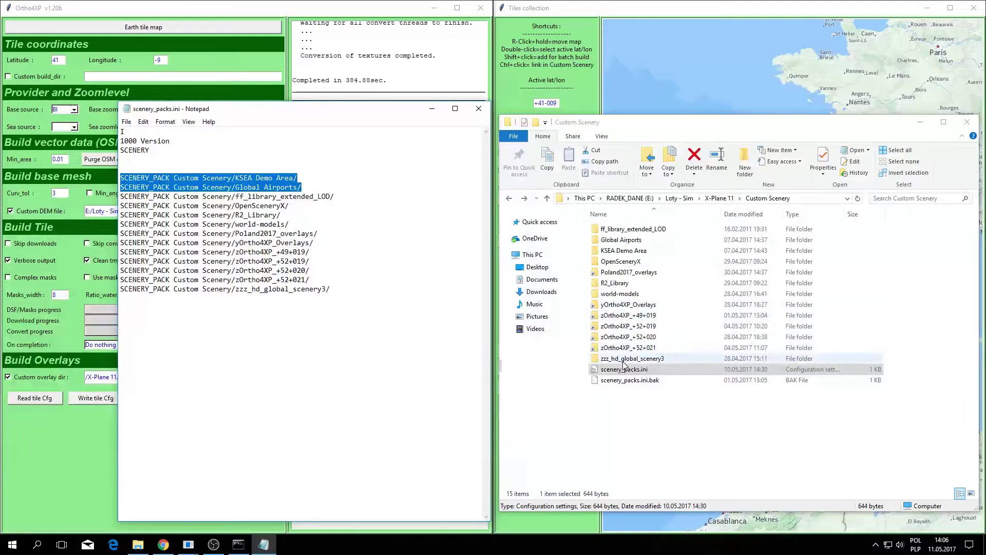
{"action": "left_click", "coordinate": [310, 278]}
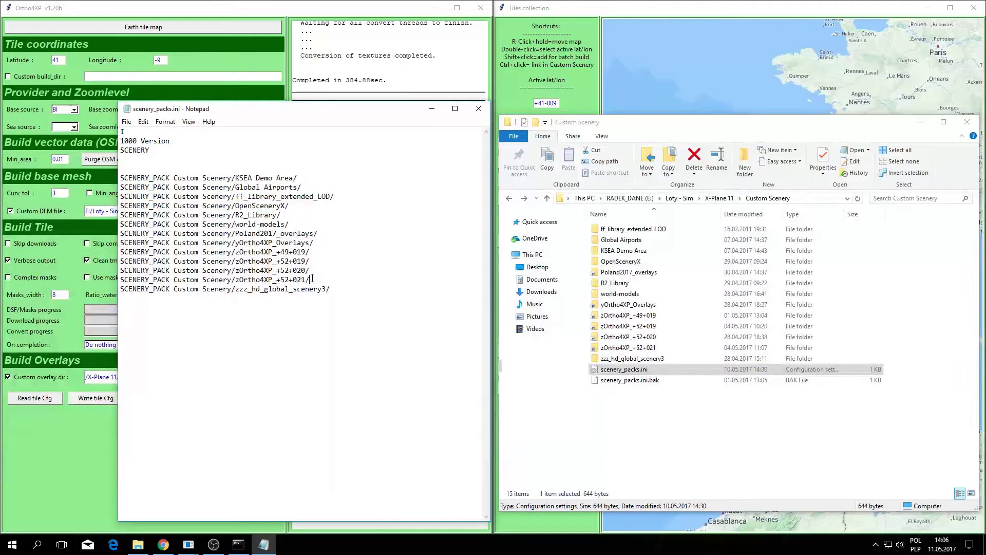
{"action": "key", "text": "Return"}
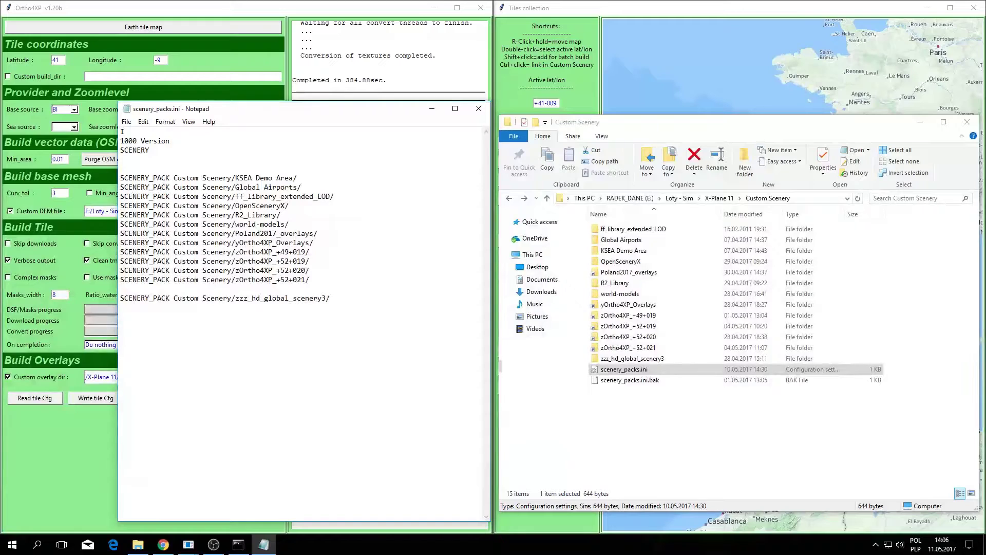
- Check the overlay build log in Ortho4XP and look inside the zOrtho4XP_+49+019 link in Custom Scenery
{"action": "left_click", "coordinate": [78, 448]}
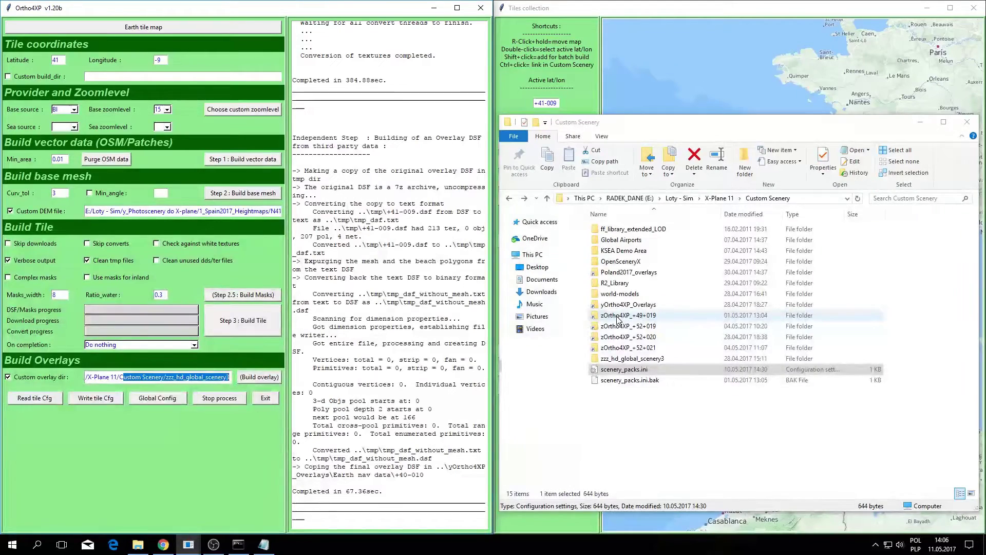
{"action": "left_click", "coordinate": [617, 319]}
{"action": "double_click", "coordinate": [618, 319]}
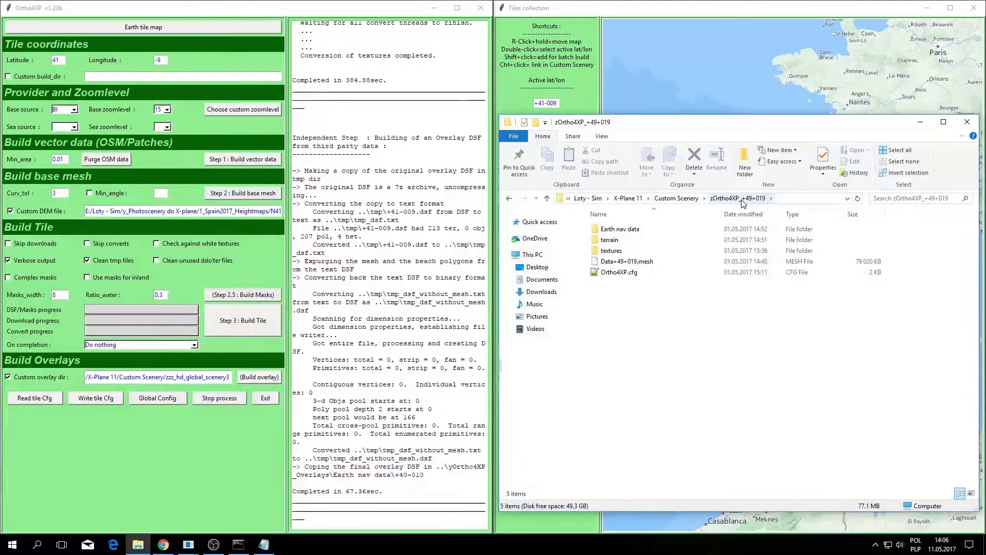
{"action": "left_click", "coordinate": [509, 198]}
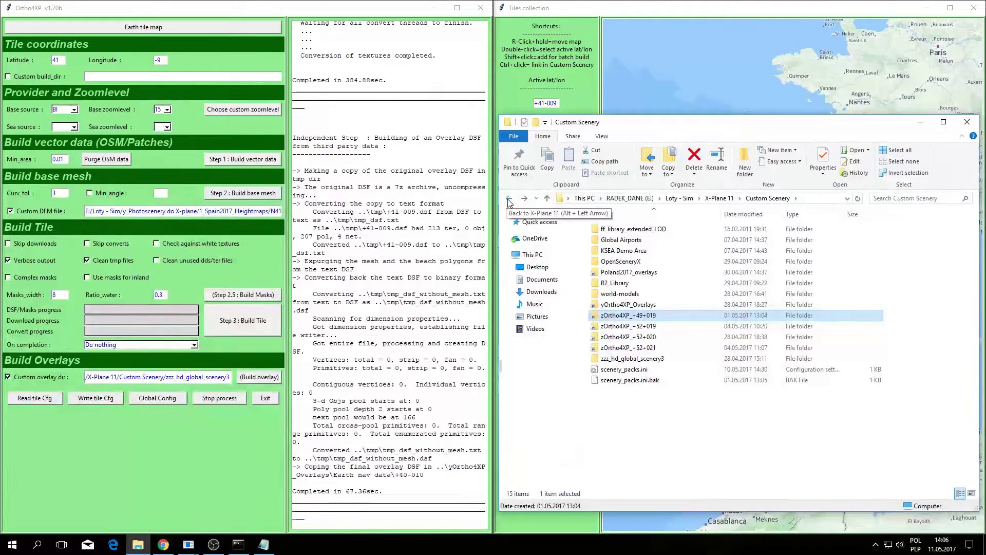
- Select zOrtho4XP_+41-009 in z_Ortho4XP's Tiles folder and switch to the Command Prompt holding the prepared mklink /J command
{"action": "left_click", "coordinate": [684, 198]}
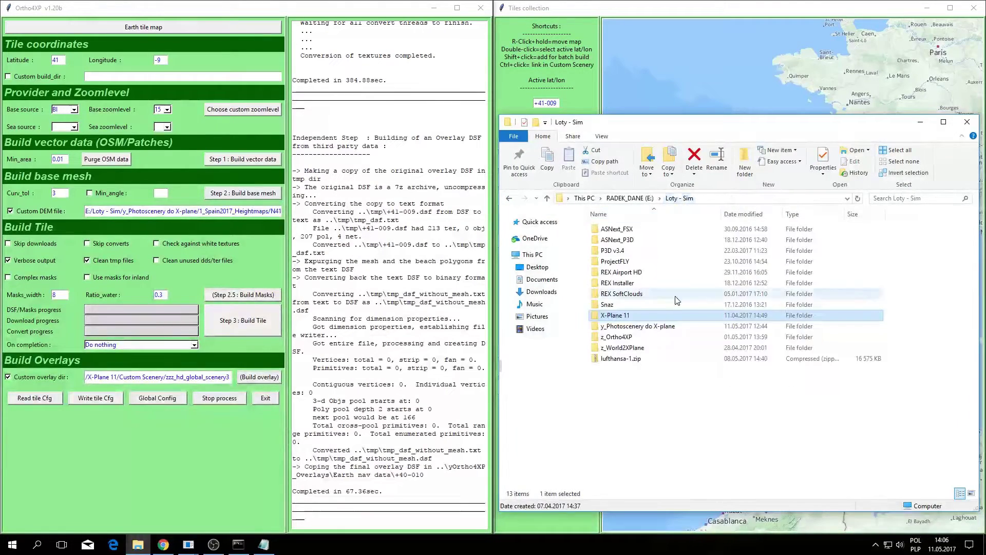
{"action": "double_click", "coordinate": [627, 339]}
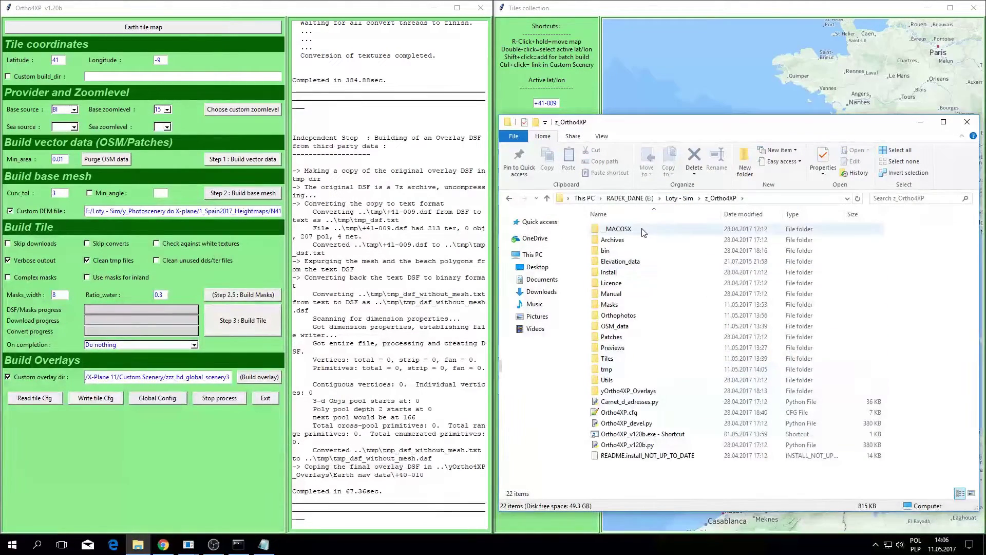
{"action": "double_click", "coordinate": [606, 358]}
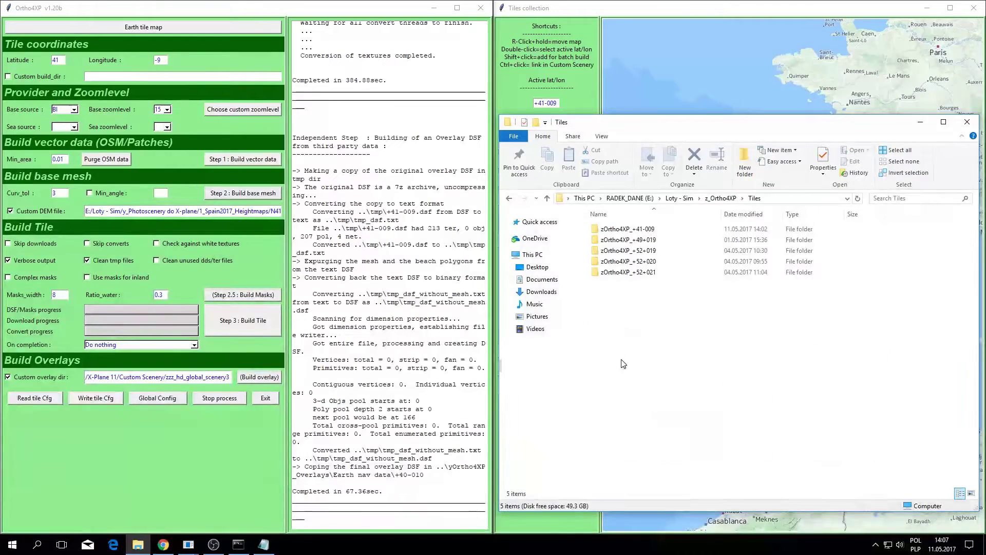
{"action": "left_click", "coordinate": [647, 229]}
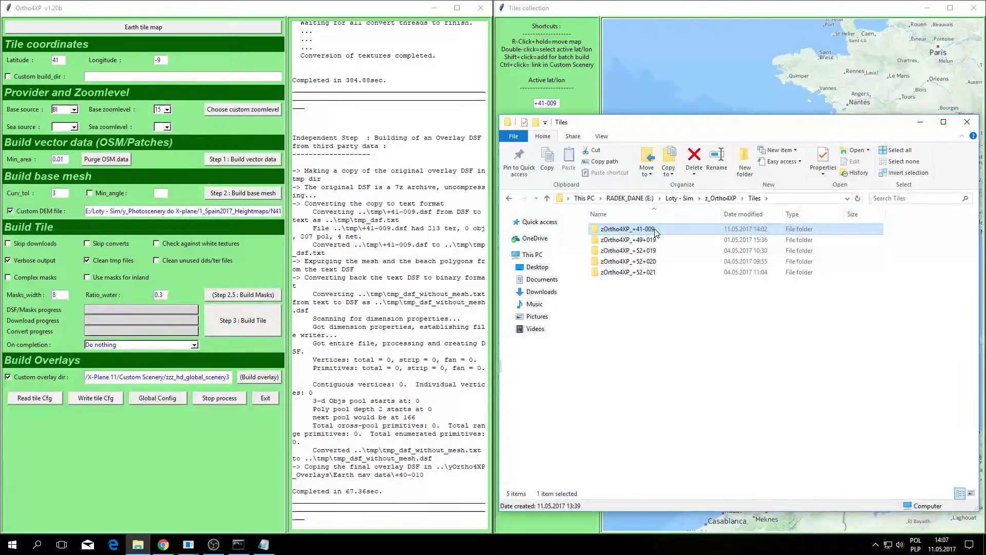
{"action": "left_click", "coordinate": [771, 198]}
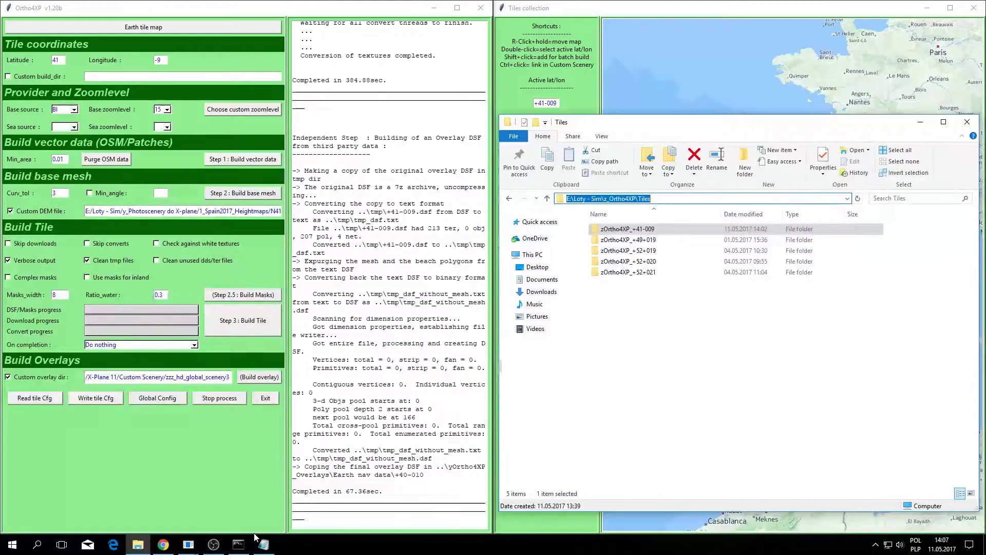
{"action": "left_click", "coordinate": [238, 543]}
{"action": "left_click_drag", "start_coordinate": [273, 93], "coordinate": [465, 233]}
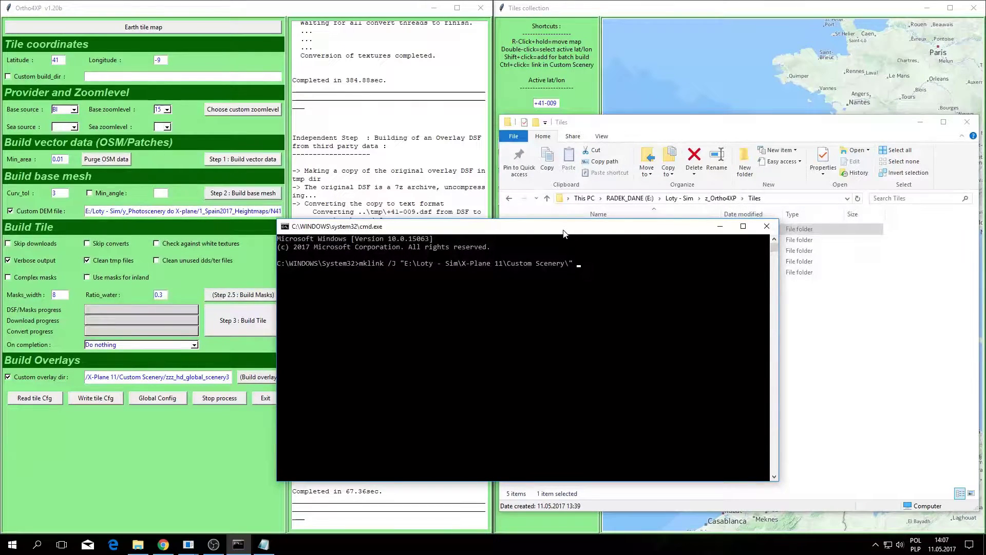
{"action": "left_click_drag", "start_coordinate": [566, 226], "coordinate": [513, 266]}
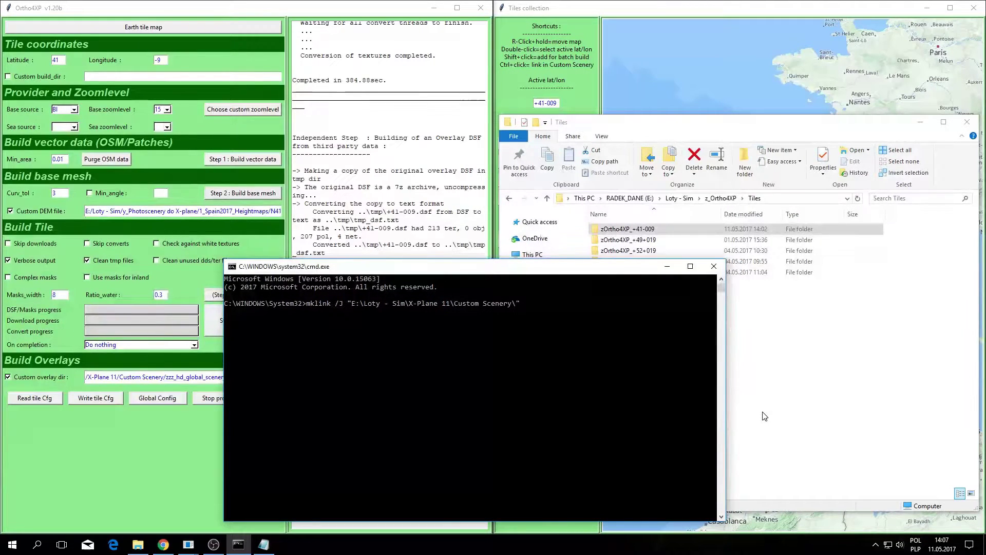
{"action": "key", "text": "ctrl+v"}
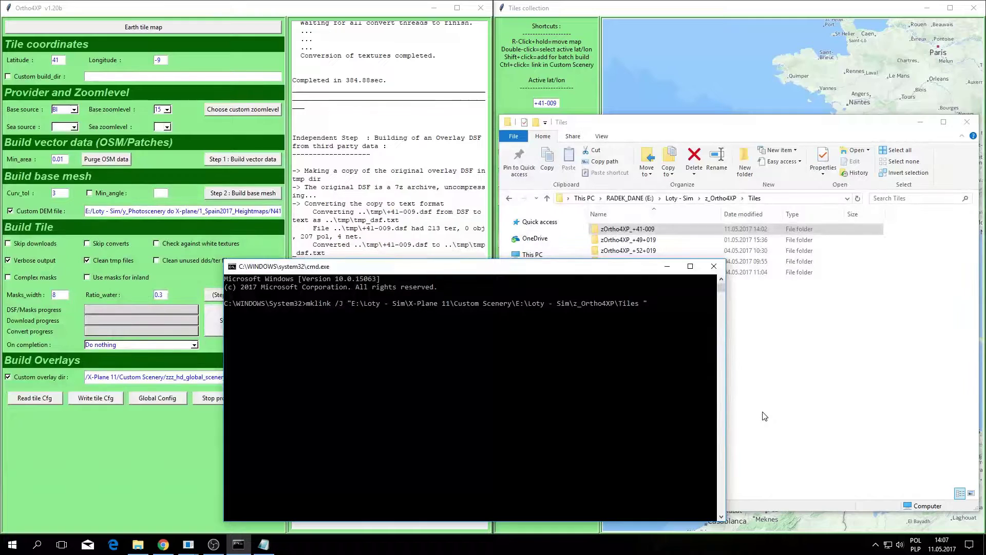
{"action": "key", "text": "BackSpace"}
{"action": "key", "text": "BackSpace"}
{"action": "key", "text": "BackSpace"}
{"action": "key", "text": "BackSpace"}
{"action": "key", "text": "BackSpace"}
{"action": "key", "text": "BackSpace"}
{"action": "key", "text": "BackSpace"}
{"action": "key", "text": "BackSpace"}
{"action": "key", "text": "BackSpace"}
{"action": "key", "text": "BackSpace"}
{"action": "key", "text": "BackSpace"}
{"action": "key", "text": "BackSpace"}
{"action": "key", "text": "BackSpace"}
{"action": "key", "text": "BackSpace"}
{"action": "key", "text": "BackSpace"}
{"action": "key", "text": "BackSpace"}
{"action": "key", "text": "BackSpace"}
{"action": "key", "text": "BackSpace"}
{"action": "key", "text": "BackSpace"}
{"action": "key", "text": "BackSpace"}
{"action": "key", "text": "Right"}
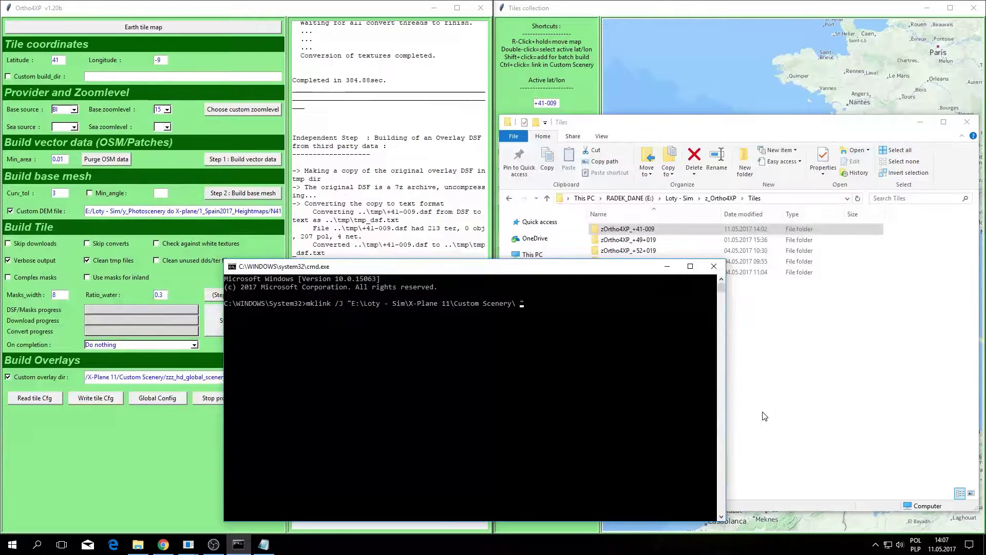
- Copy the zOrtho4XP_+41-009 folder's path and append it to the mklink command as the quoted target "E:\Loty - Sim\z_Ortho4XP\Tiles\zOrtho4XP_+41-009"
{"action": "left_click", "coordinate": [625, 230]}
{"action": "double_click", "coordinate": [625, 230]}
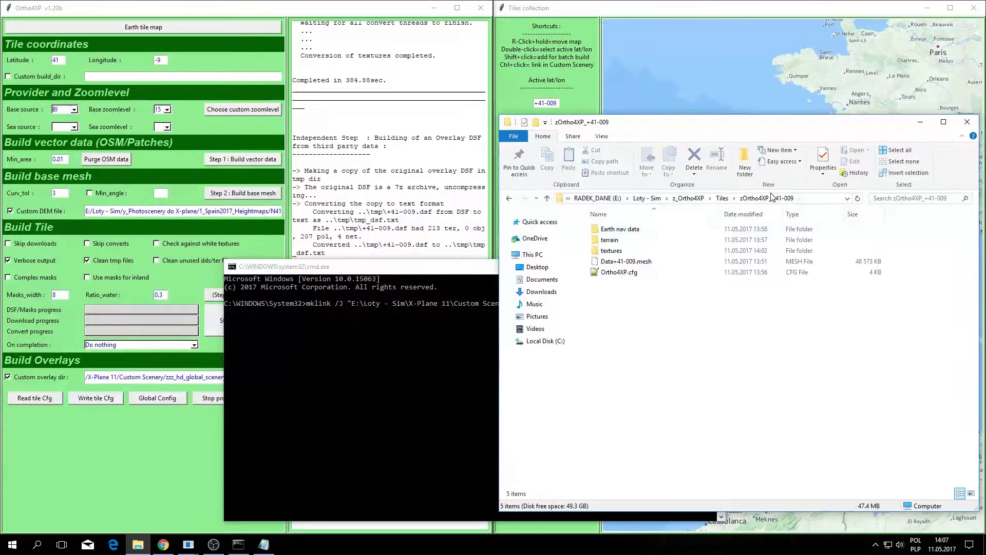
{"action": "left_click", "coordinate": [808, 200]}
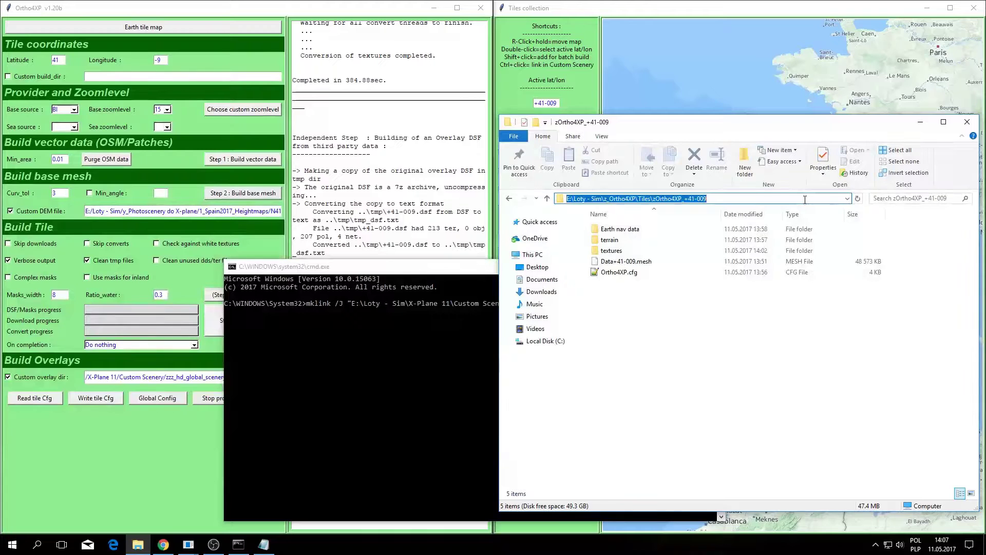
{"action": "left_click", "coordinate": [400, 346]}
{"action": "left_click", "coordinate": [528, 303]}
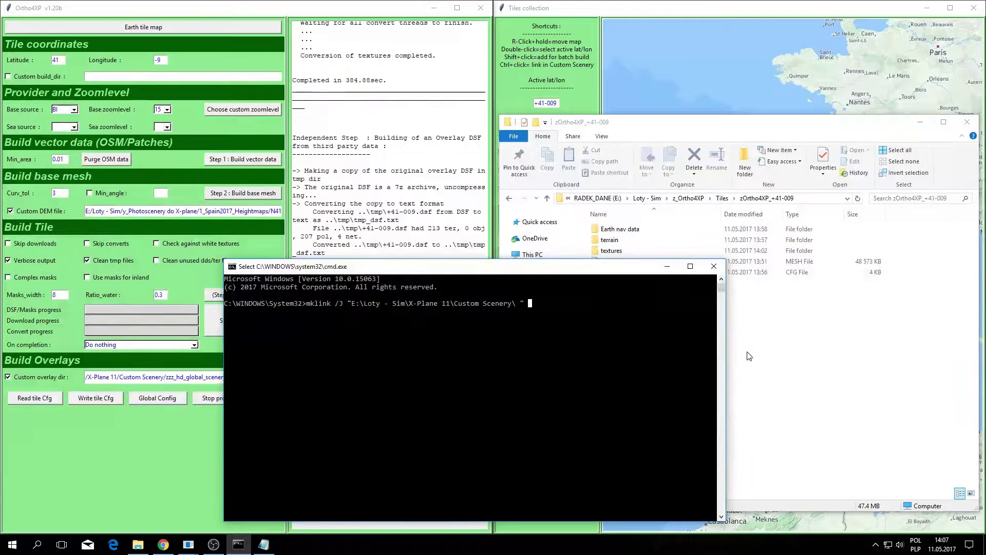
{"action": "type", "text": "\""}
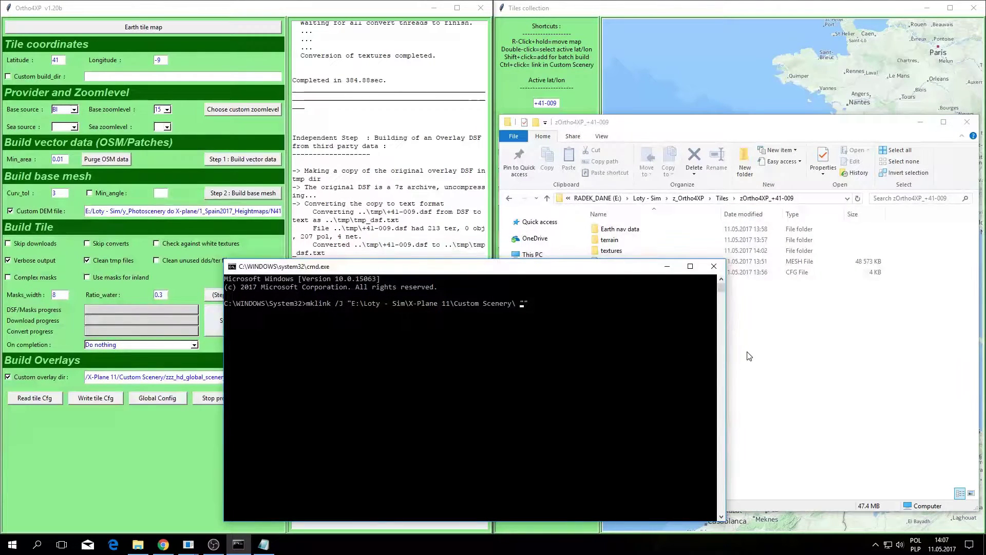
{"action": "key", "text": "ctrl+v"}
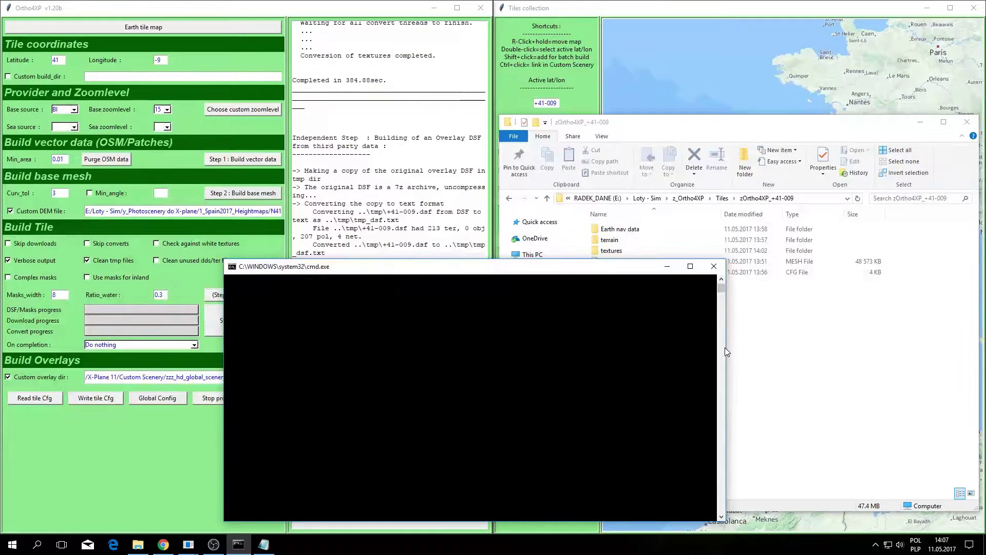
{"action": "left_click_drag", "start_coordinate": [725, 352], "coordinate": [757, 352]}
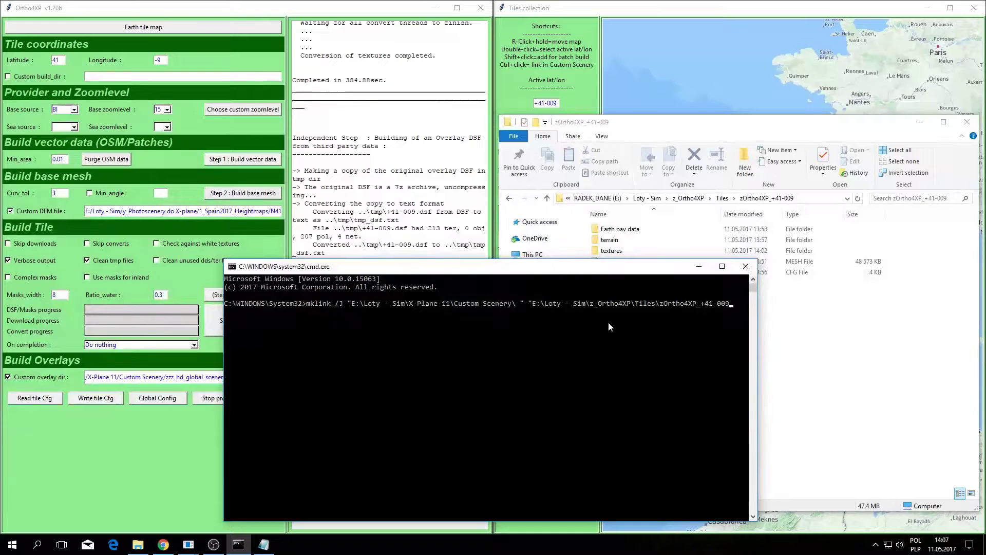
{"action": "type", "text": "\""}
- Copy the tile name zOrtho4XP_+41-009 into the link path directly after Custom Scenery\, remove the extra space, and run the mklink command
{"action": "left_click_drag", "start_coordinate": [660, 304], "coordinate": [730, 307]}
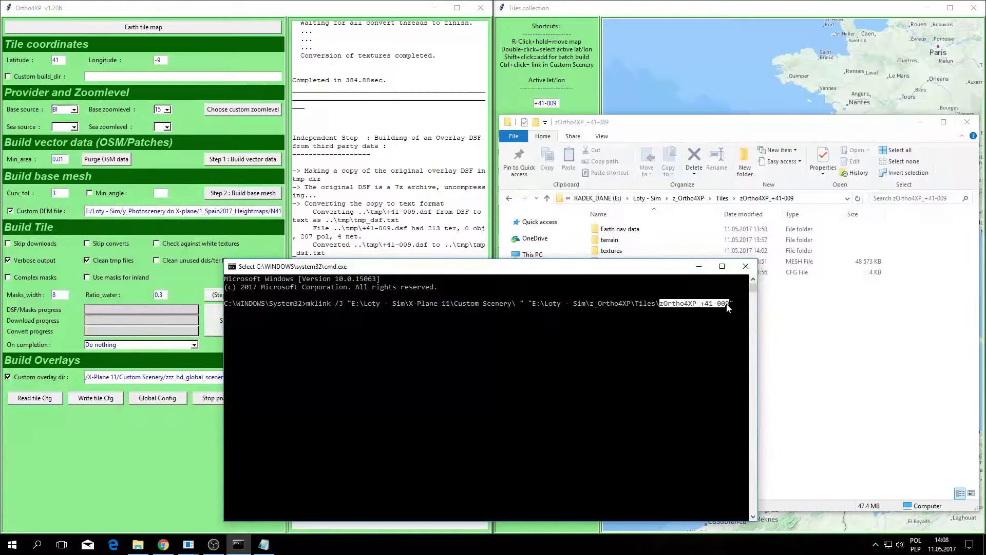
{"action": "key", "text": "ctrl+c"}
{"action": "key", "text": "Left"}
{"action": "key", "text": "Left"}
{"action": "key", "text": "Left"}
{"action": "key", "text": "Left"}
{"action": "key", "text": "Left"}
{"action": "key", "text": "Left"}
{"action": "key", "text": "Left"}
{"action": "key", "text": "Left"}
{"action": "key", "text": "Left"}
{"action": "key", "text": "Left"}
{"action": "key", "text": "Left"}
{"action": "key", "text": "Left"}
{"action": "key", "text": "Left"}
{"action": "key", "text": "Left"}
{"action": "key", "text": "Left"}
{"action": "key", "text": "Left"}
{"action": "key", "text": "Left"}
{"action": "key", "text": "Left"}
{"action": "key", "text": "Left"}
{"action": "key", "text": "Left"}
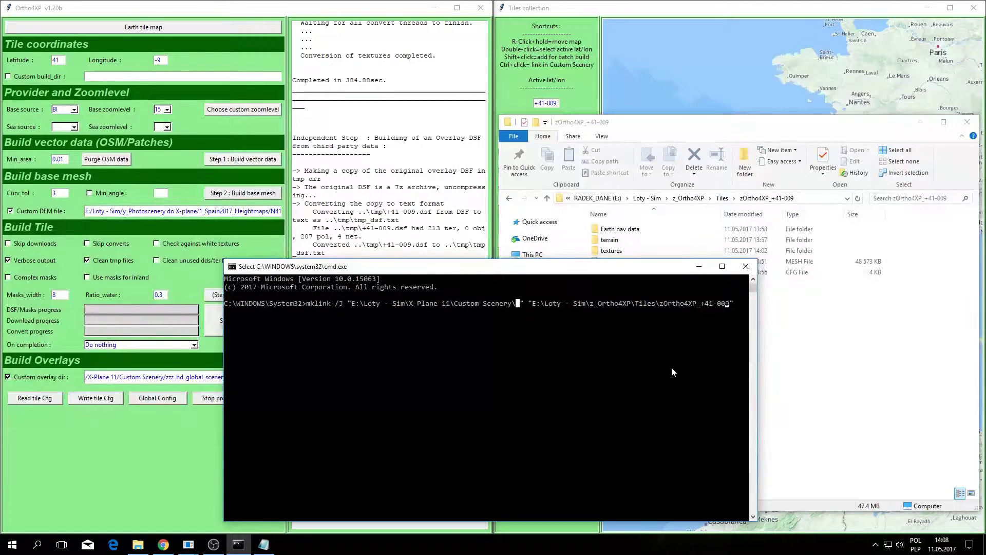
{"action": "key", "text": "Left"}
{"action": "key", "text": "Left"}
{"action": "key", "text": "Left"}
{"action": "key", "text": "Left"}
{"action": "key", "text": "Left"}
{"action": "key", "text": "Left"}
{"action": "key", "text": "Left"}
{"action": "key", "text": "Left"}
{"action": "key", "text": "Left"}
{"action": "key", "text": "Left"}
{"action": "key", "text": "Left"}
{"action": "key", "text": "Left"}
{"action": "key", "text": "Left"}
{"action": "key", "text": "Left"}
{"action": "key", "text": "Left"}
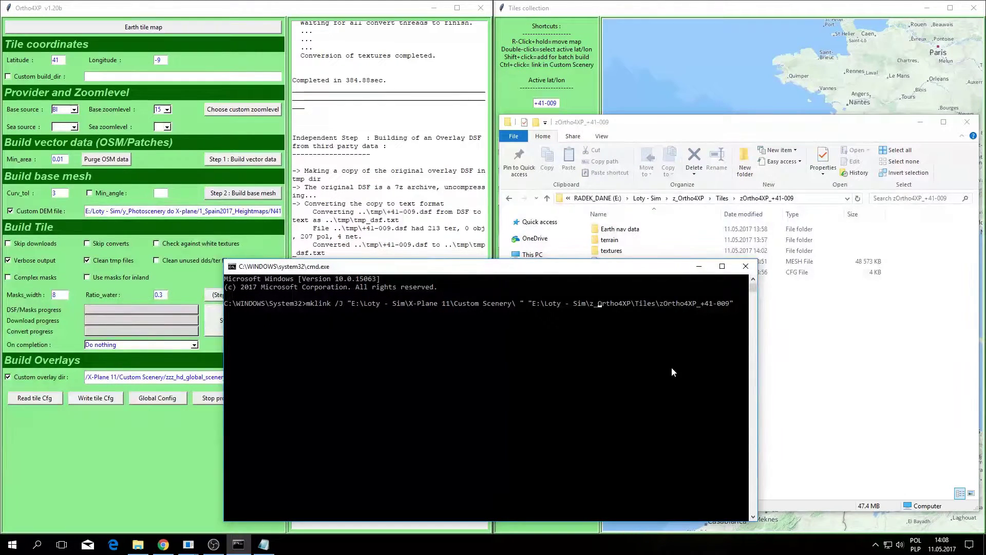
{"action": "key", "text": "ctrl+v"}
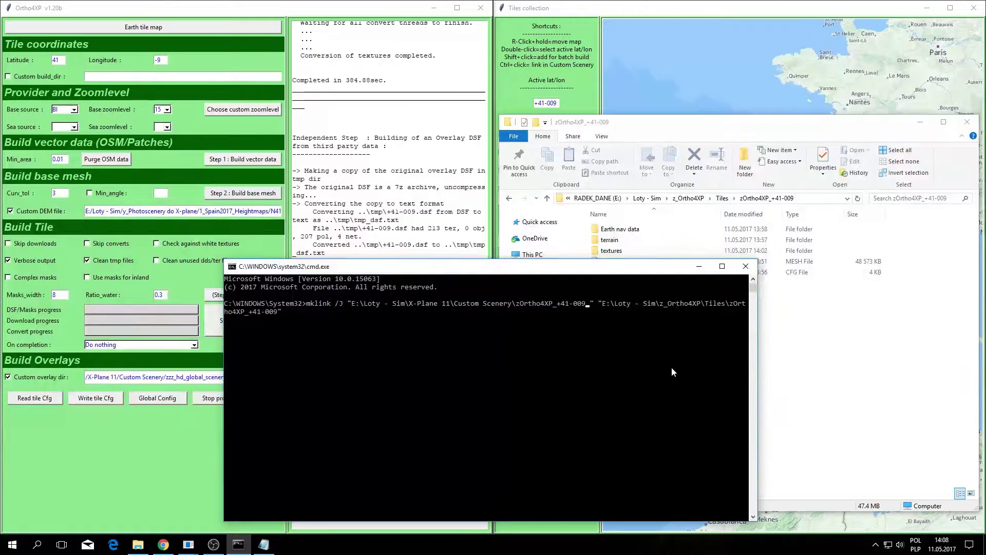
{"action": "key", "text": "BackSpace"}
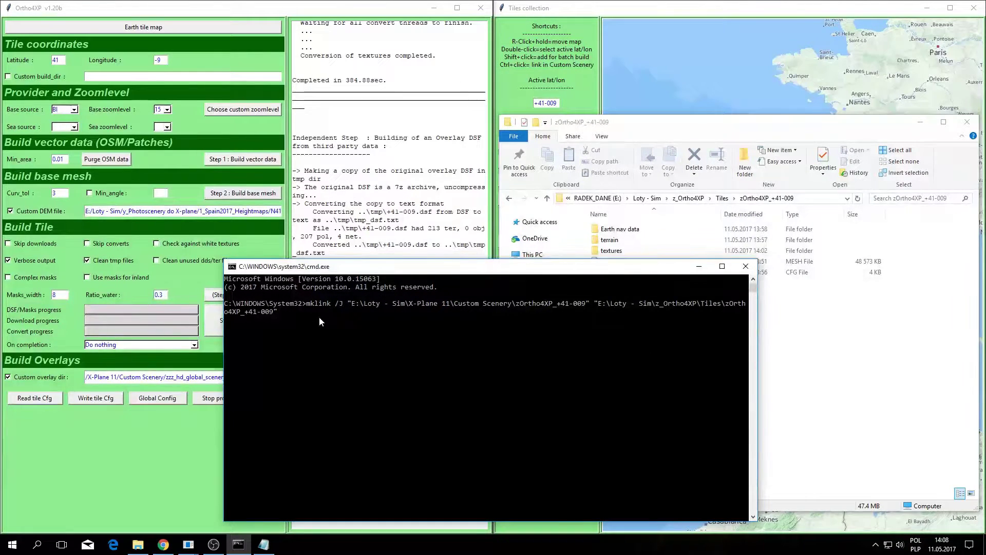
{"action": "key", "text": "Return"}
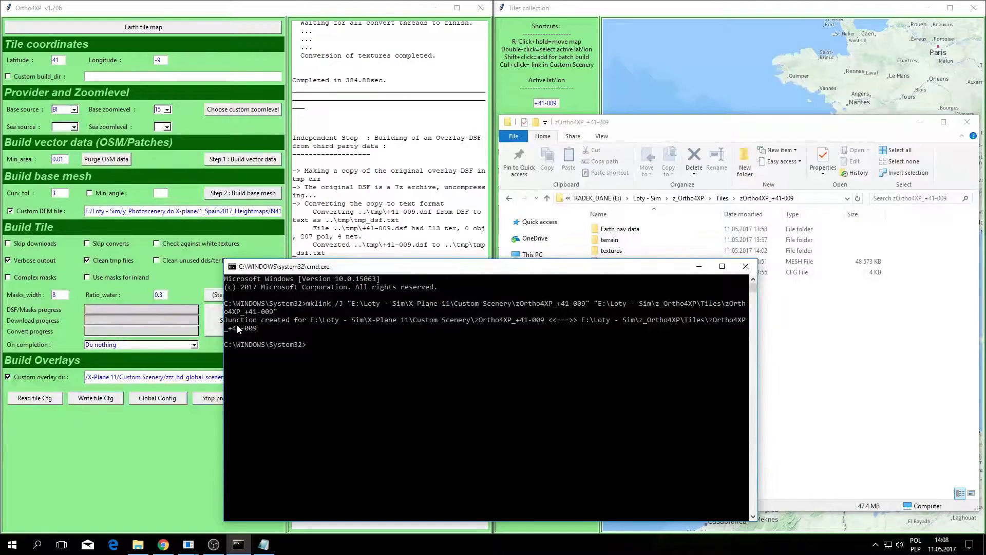
- Open X-Plane 11's Custom Scenery folder and check the contents of the zOrtho4XP_+41-009 link
{"action": "left_click", "coordinate": [674, 255]}
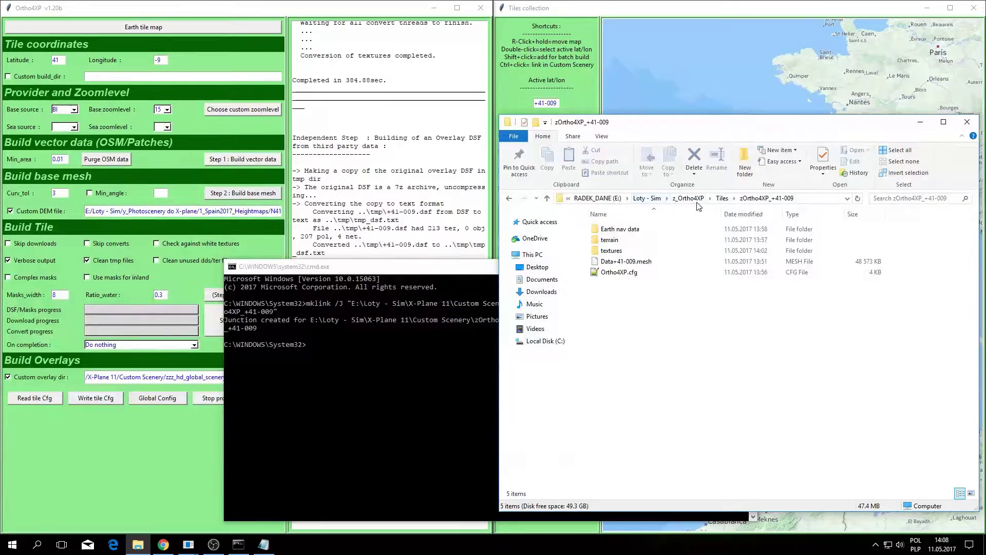
{"action": "left_click", "coordinate": [648, 198]}
{"action": "double_click", "coordinate": [614, 315]}
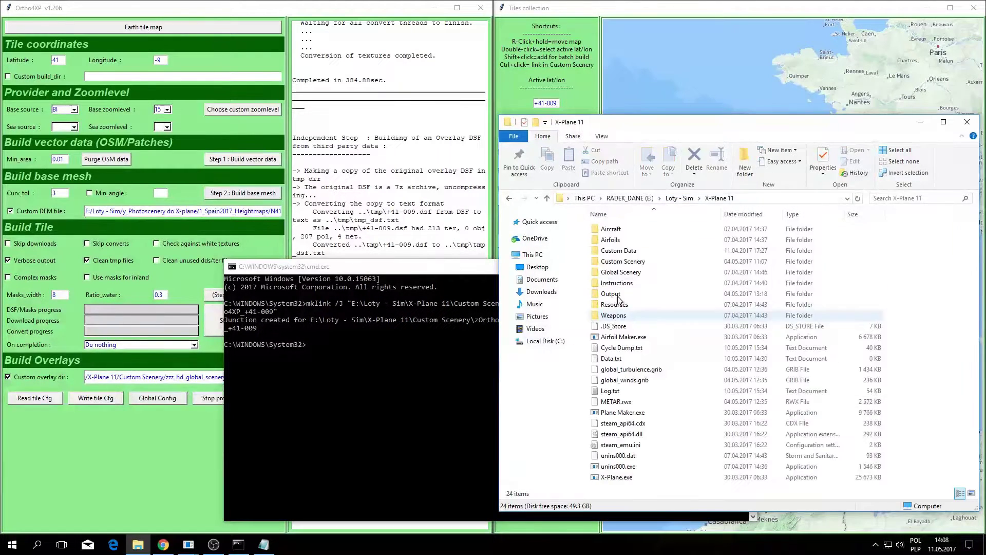
{"action": "double_click", "coordinate": [624, 261]}
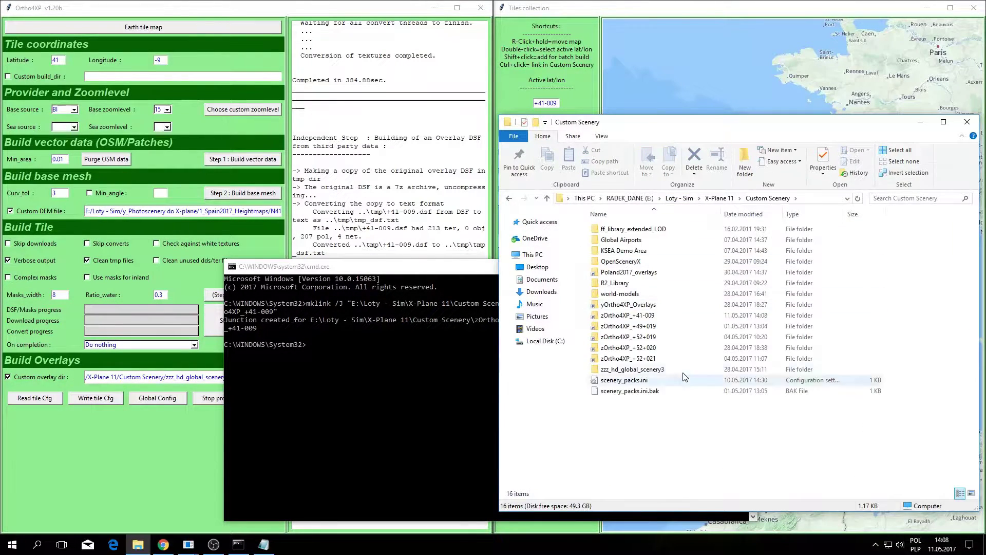
{"action": "double_click", "coordinate": [637, 319]}
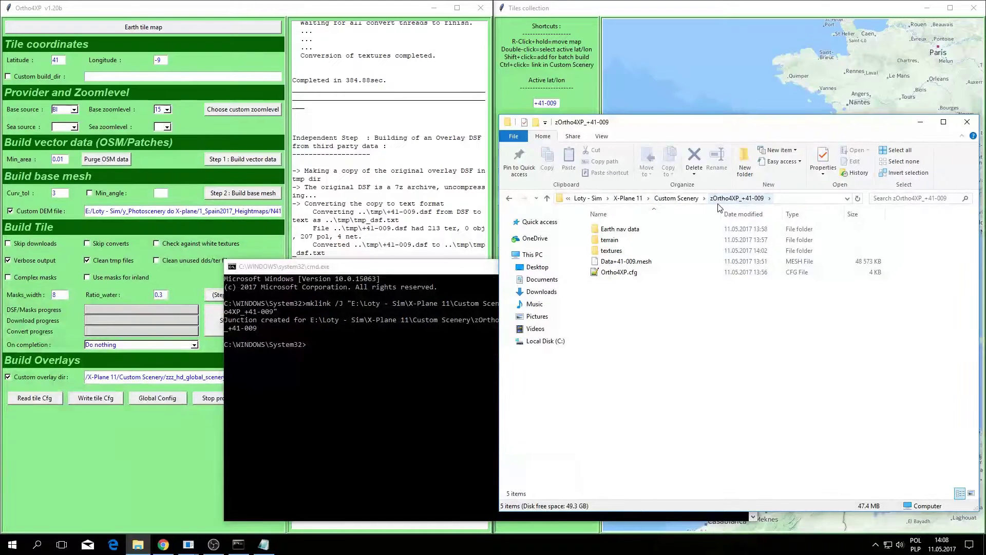
{"action": "left_click", "coordinate": [509, 198]}
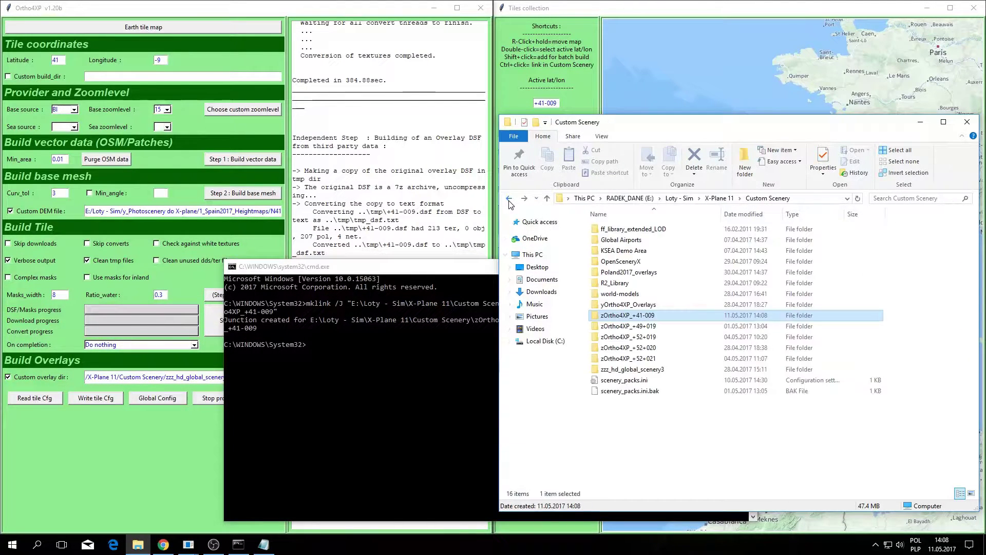
- Return to the Tiles folder of z_Ortho4XP in File Explorer and close the Command Prompt
{"action": "left_click", "coordinate": [680, 199]}
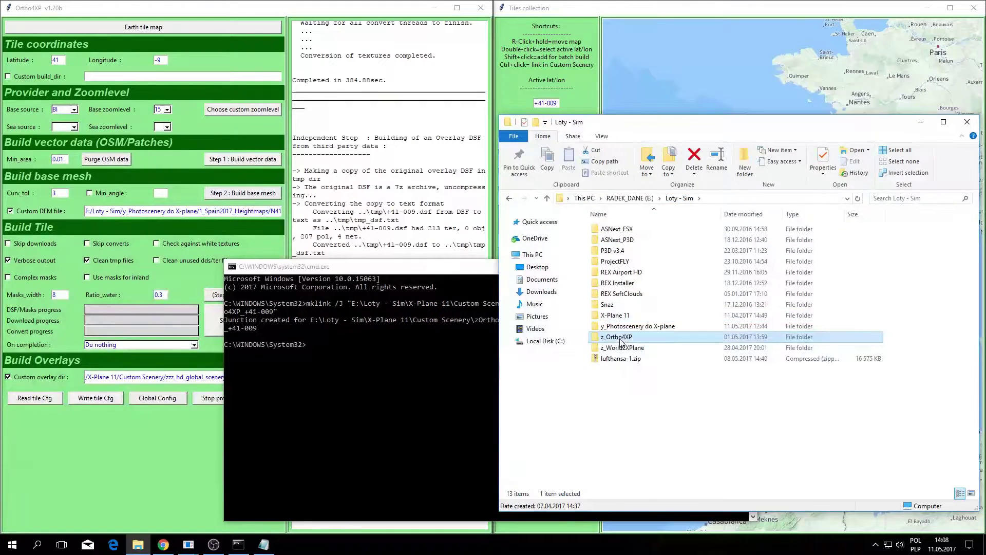
{"action": "double_click", "coordinate": [623, 336]}
{"action": "double_click", "coordinate": [616, 361]}
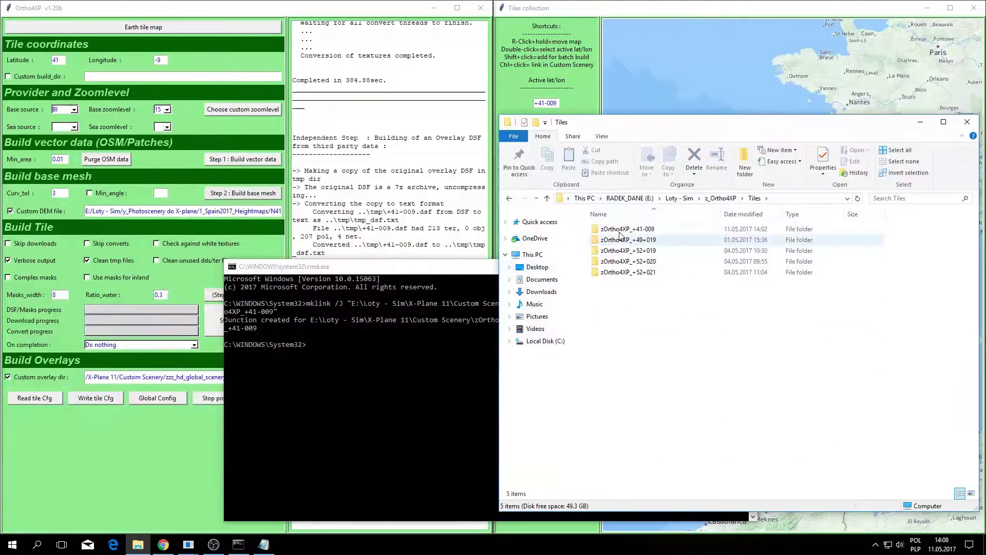
{"action": "left_click", "coordinate": [465, 284]}
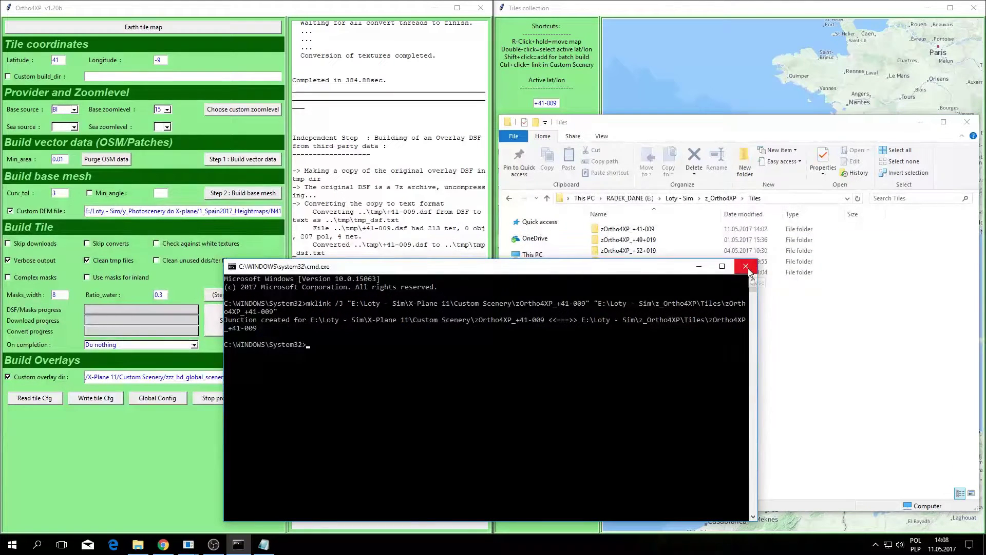
{"action": "left_click", "coordinate": [748, 269]}
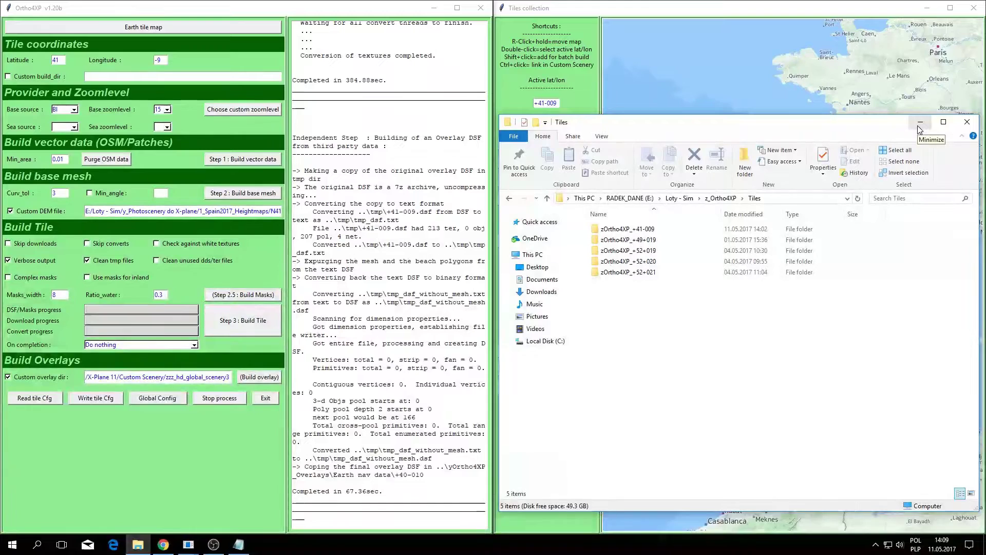
- Check the folder sizes of zOrtho4XP_+41-009 and zOrtho4XP_+49+019 in their properties
{"action": "right_click", "coordinate": [608, 231]}
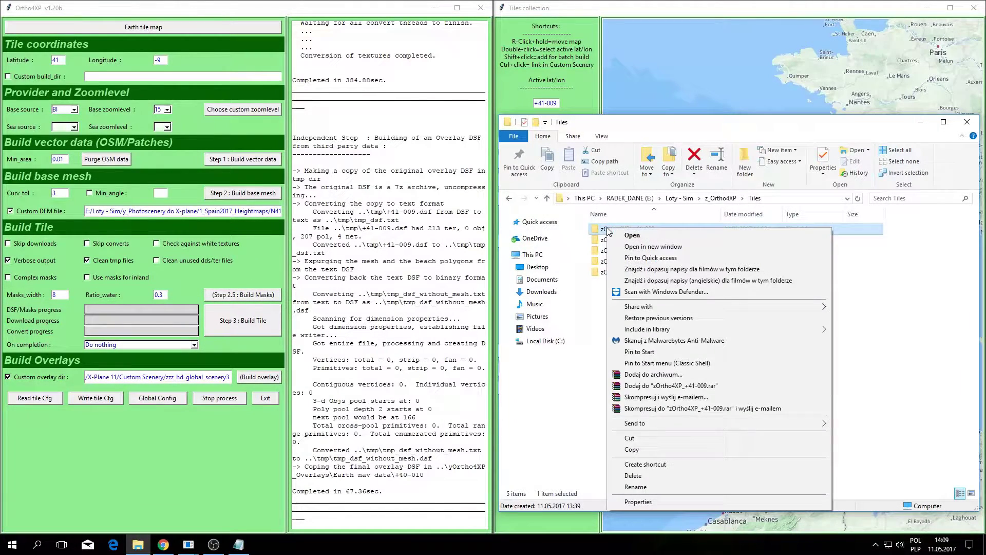
{"action": "left_click", "coordinate": [632, 502]}
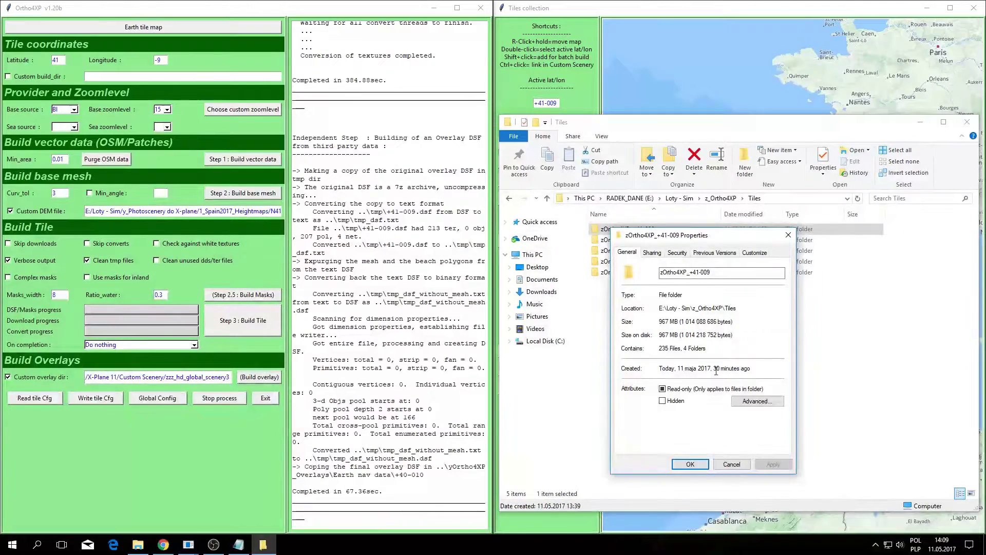
{"action": "left_click", "coordinate": [724, 463]}
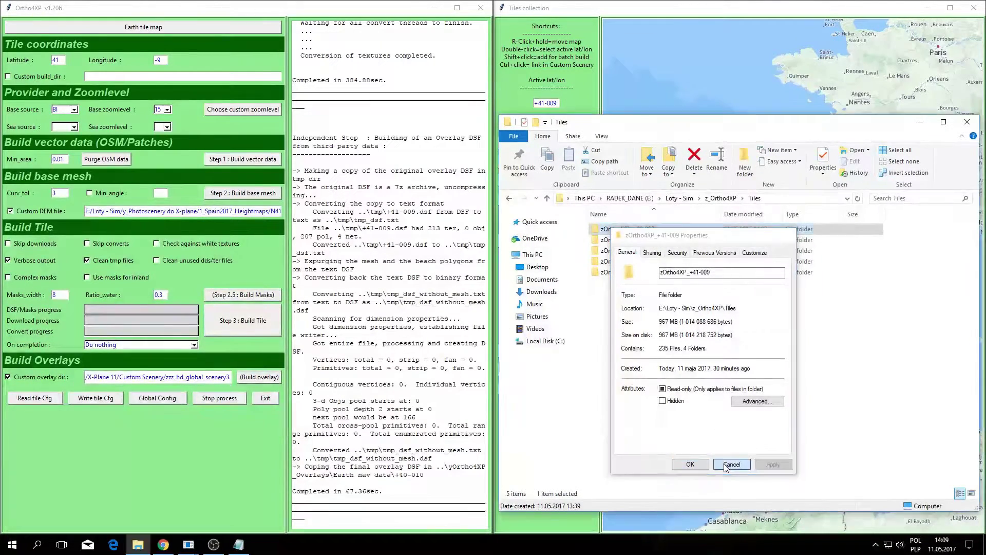
{"action": "right_click", "coordinate": [638, 244]}
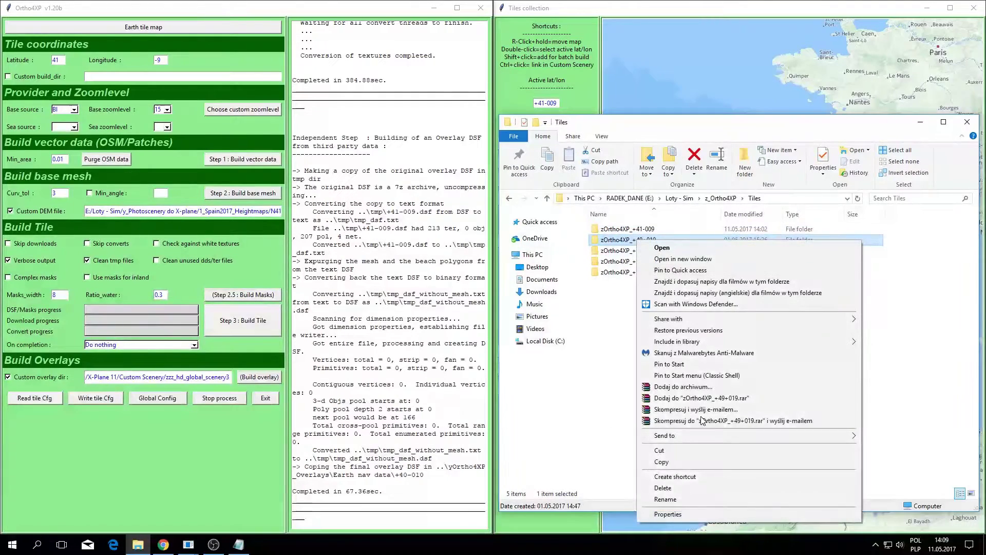
{"action": "left_click", "coordinate": [691, 516]}
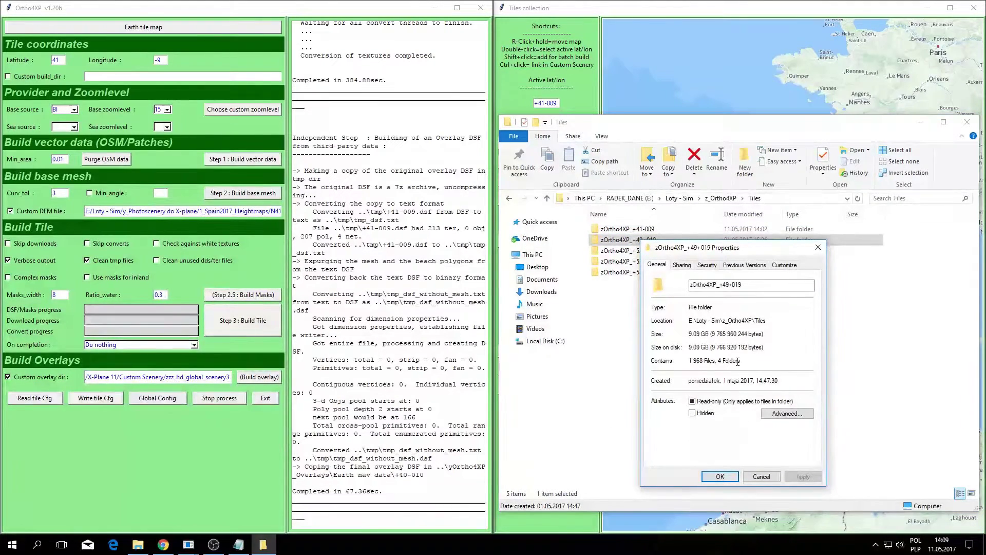
{"action": "left_click", "coordinate": [760, 474]}
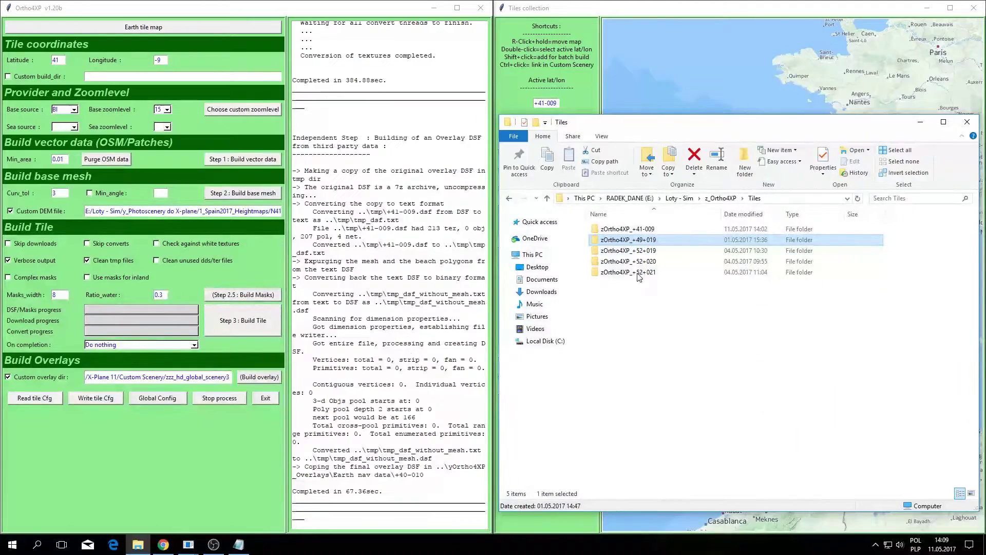
- Check the folder sizes of zOrtho4XP_+52+019, zOrtho4XP_+52+020 and zOrtho4XP_+52+021 in their properties
{"action": "left_click", "coordinate": [632, 253]}
{"action": "right_click", "coordinate": [633, 254]}
{"action": "left_click", "coordinate": [685, 528]}
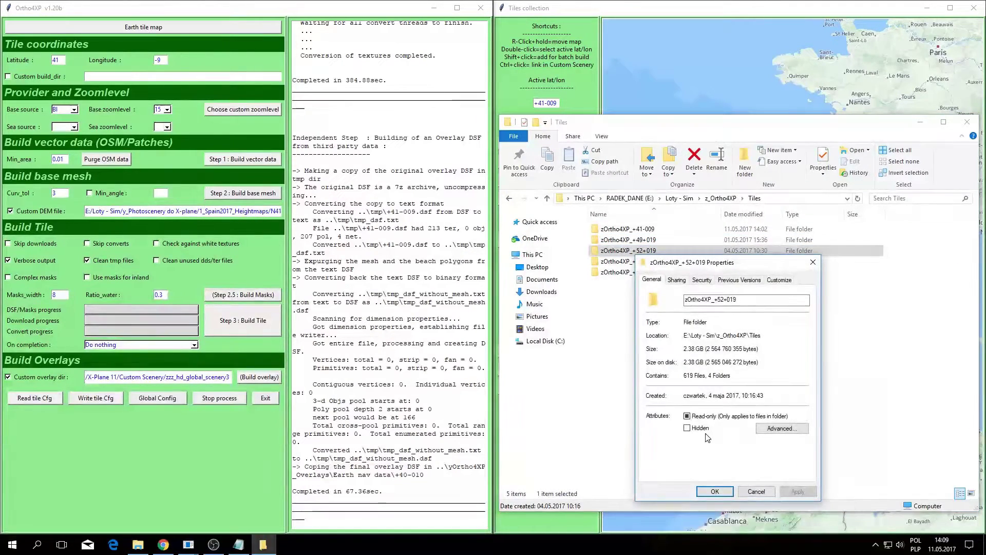
{"action": "left_click", "coordinate": [765, 493]}
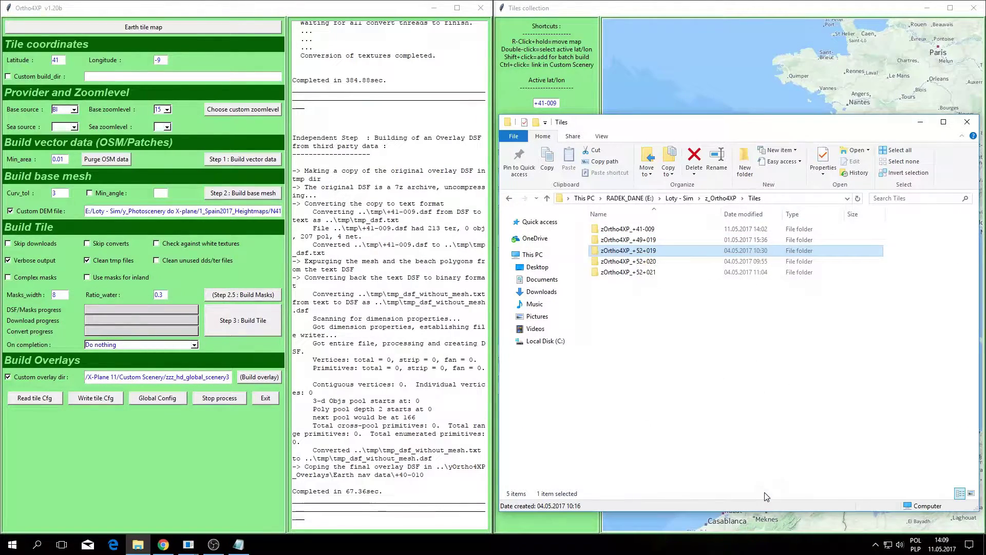
{"action": "right_click", "coordinate": [608, 261]}
{"action": "left_click", "coordinate": [668, 528]}
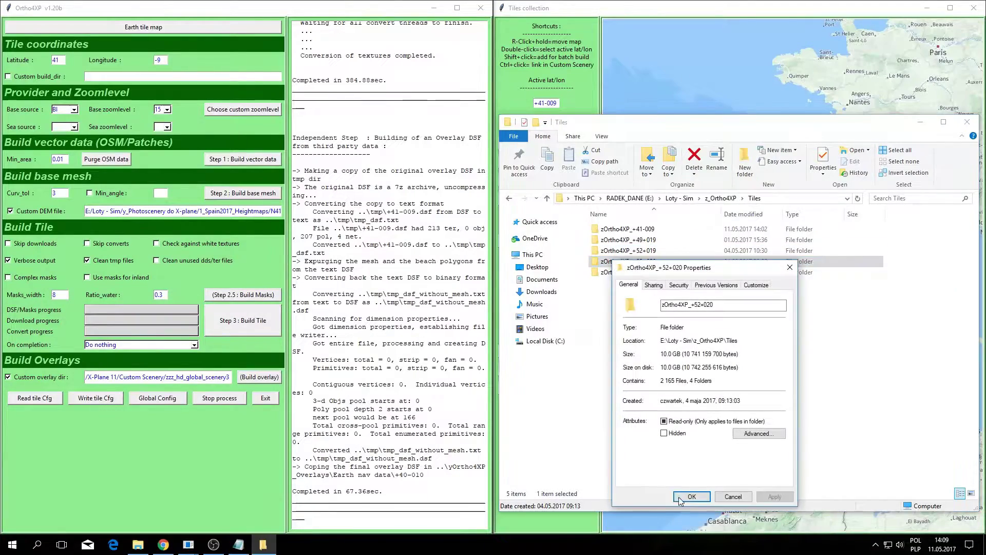
{"action": "left_click", "coordinate": [736, 498]}
{"action": "right_click", "coordinate": [630, 276]}
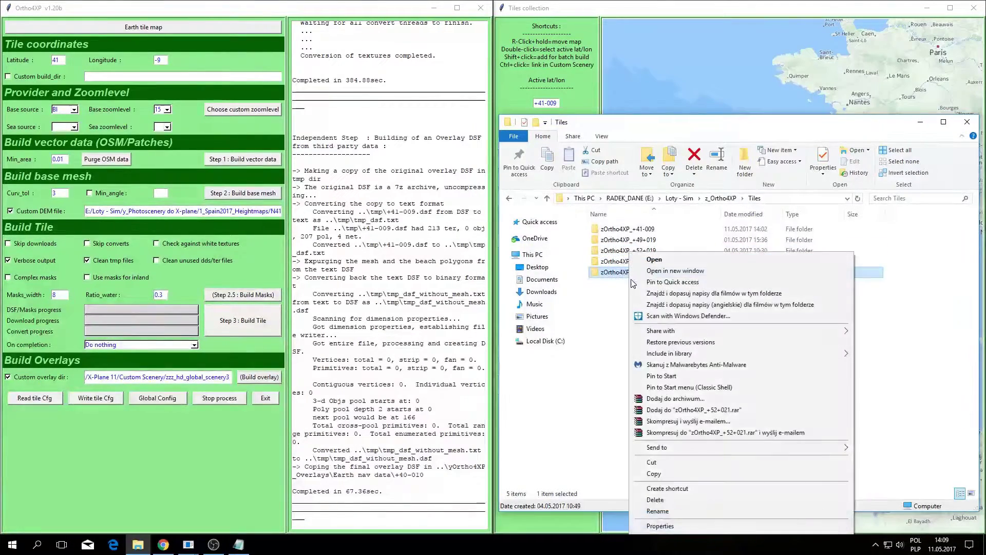
{"action": "left_click", "coordinate": [677, 525]}
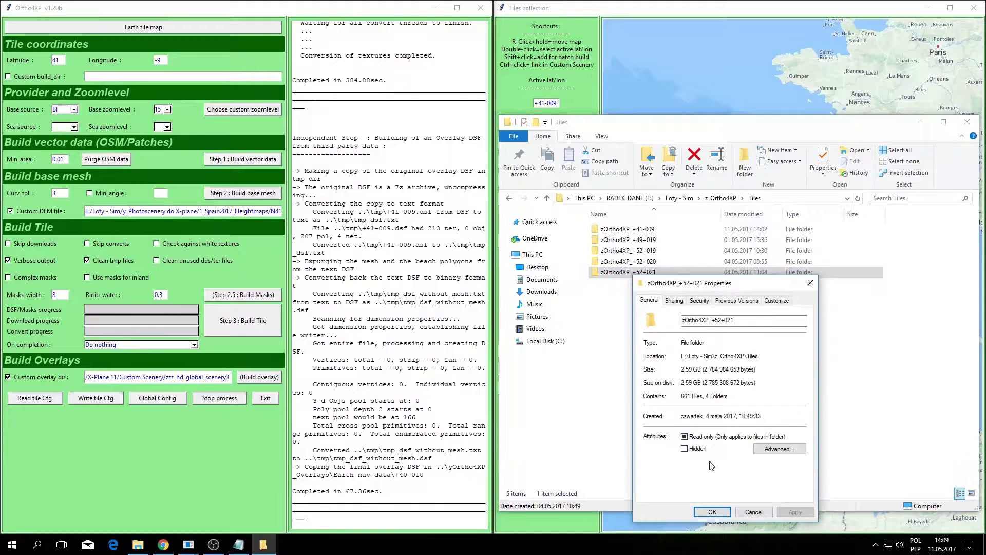
{"action": "left_click", "coordinate": [751, 513]}
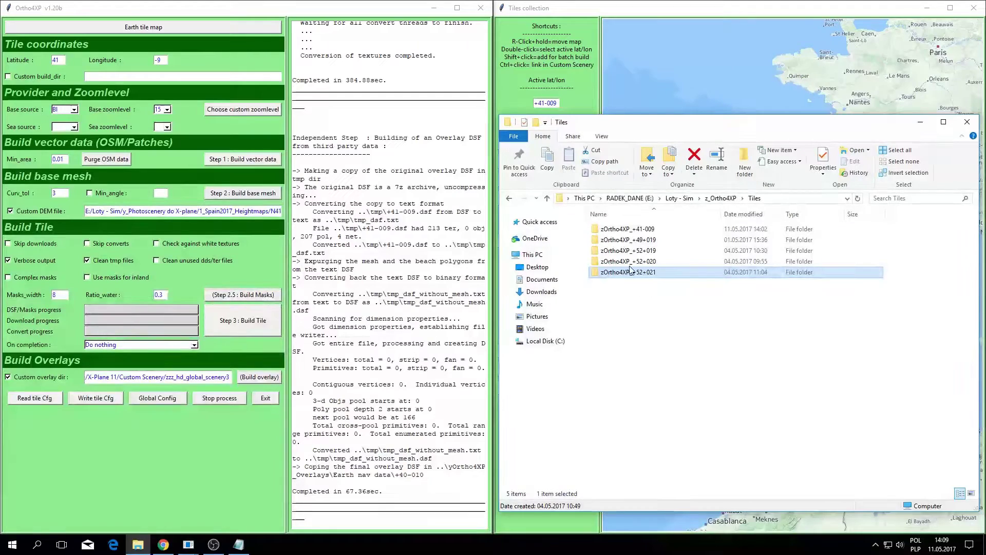
- Copy the name of the zOrtho4XP_+41-009 folder without renaming it
{"action": "left_click", "coordinate": [637, 233]}
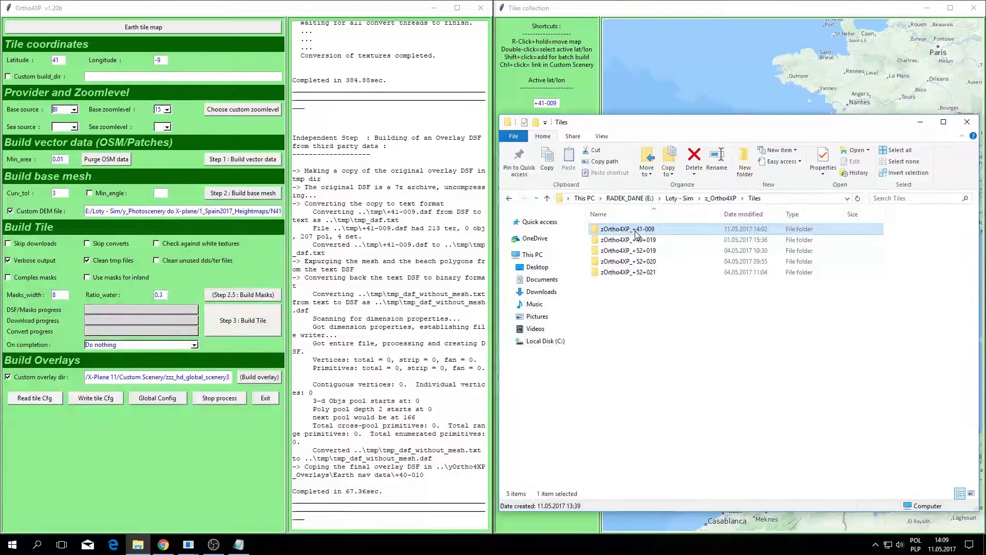
{"action": "left_click", "coordinate": [636, 232]}
{"action": "key", "text": "ctrl+c"}
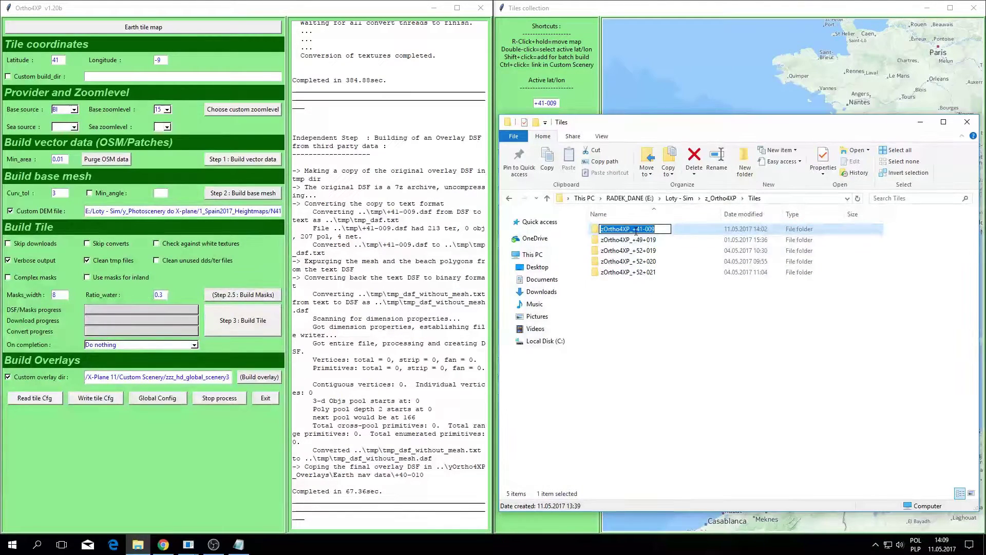
{"action": "left_click", "coordinate": [645, 398]}
- Go to X-Plane 11's Custom Scenery folder and open scenery_packs.ini for editing
{"action": "left_click", "coordinate": [684, 199]}
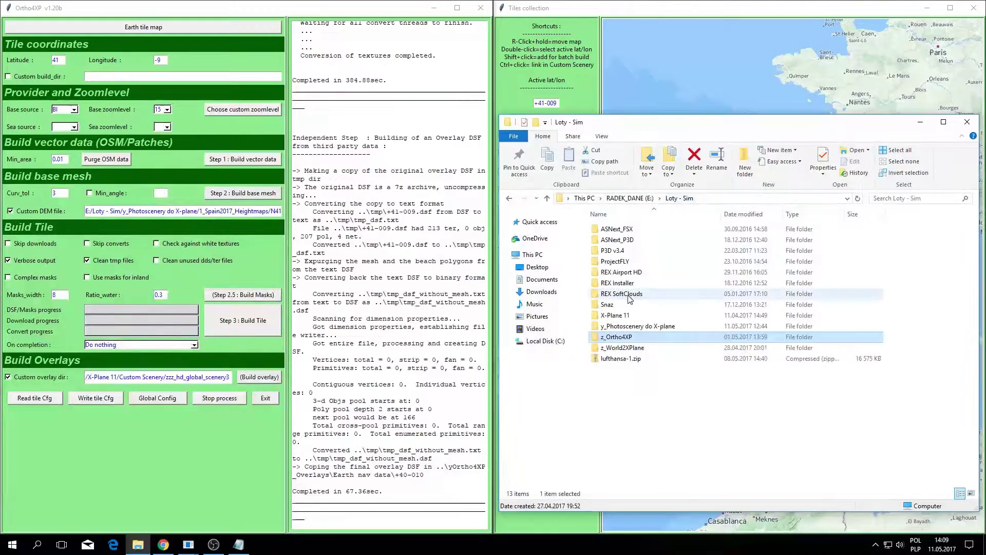
{"action": "double_click", "coordinate": [627, 264]}
{"action": "double_click", "coordinate": [626, 264]}
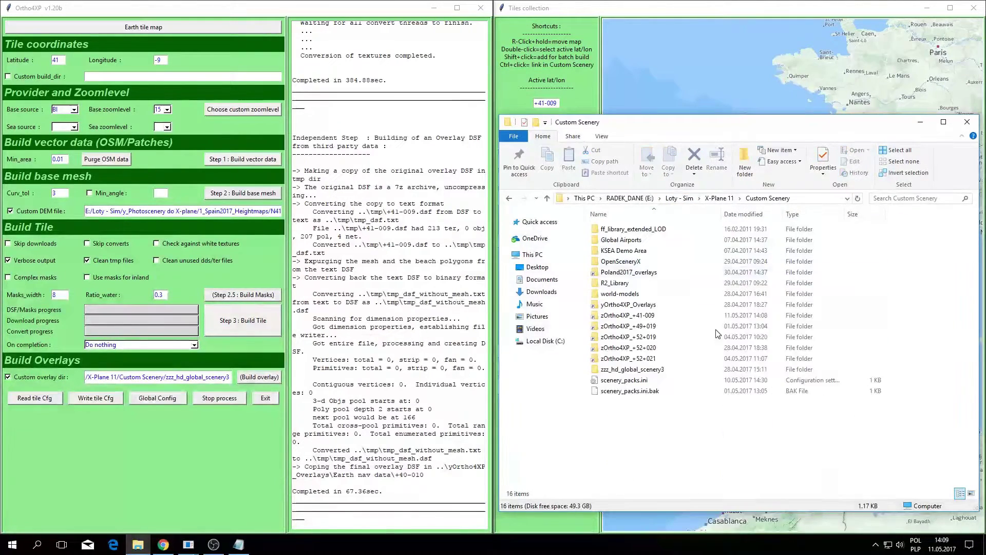
{"action": "double_click", "coordinate": [616, 380]}
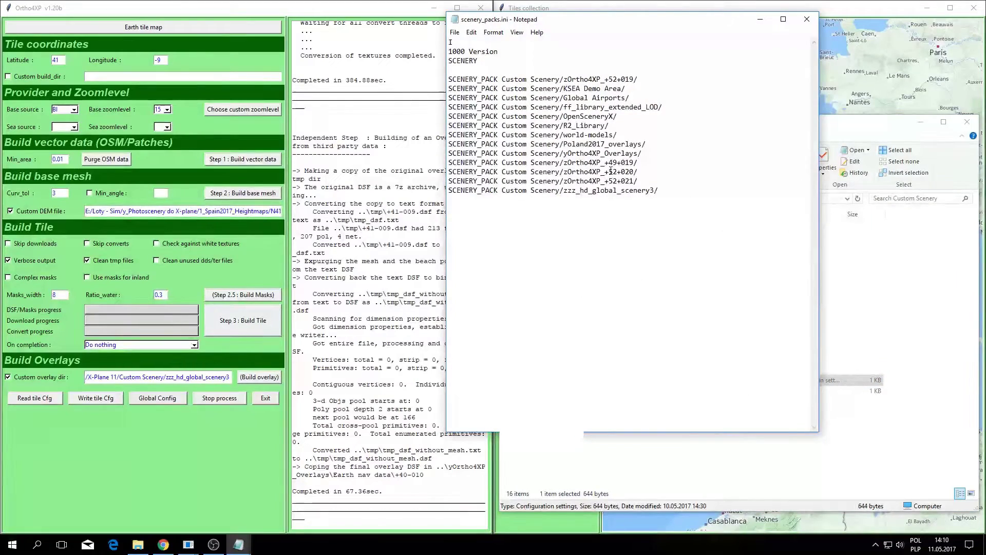
- Add the line "SCENERY_PACK Custom Scenery/zOrtho4XP_+41-009/" below the zOrtho4XP_+52+021 entry, then save and close scenery_packs.ini
{"action": "left_click", "coordinate": [642, 181]}
{"action": "key", "text": "Return"}
{"action": "key", "text": "ctrl+v"}
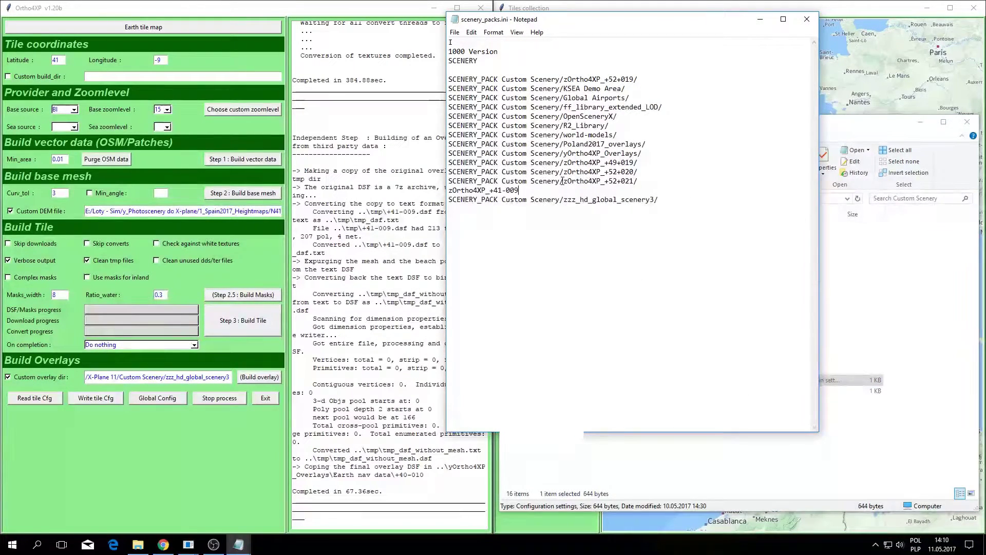
{"action": "left_click_drag", "start_coordinate": [546, 181], "coordinate": [495, 181]}
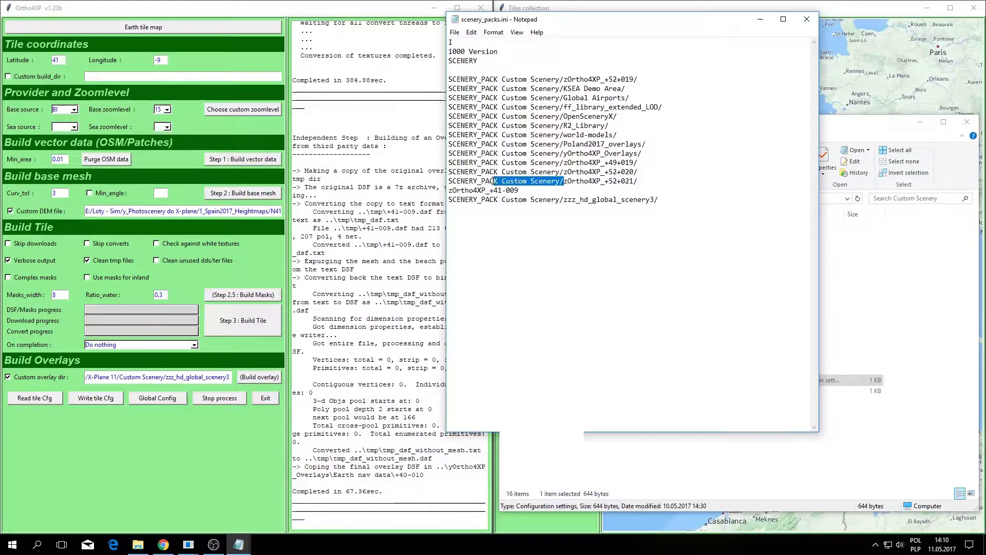
{"action": "left_click", "coordinate": [449, 191]}
{"action": "type", "text": "SCENERY_PACK Custom Scenery/"}
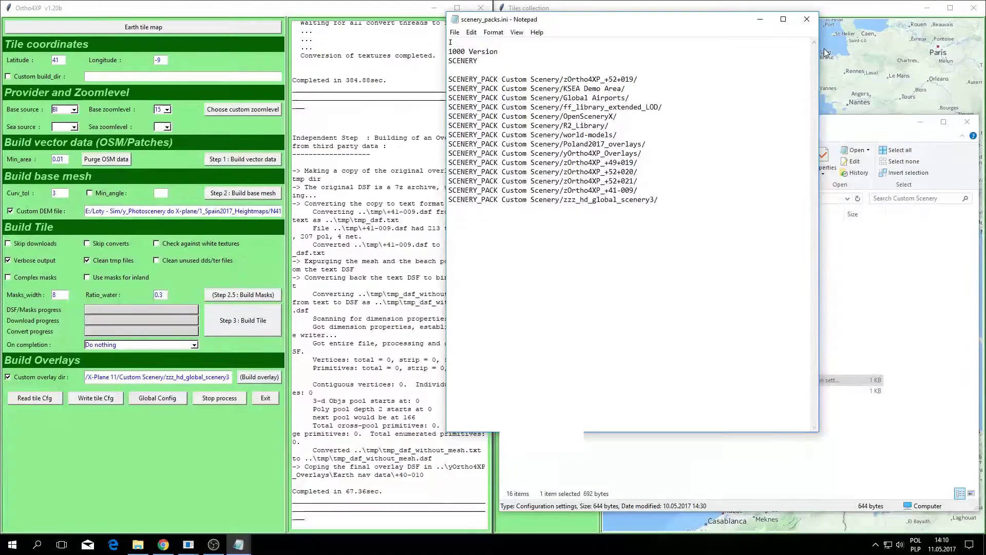
{"action": "left_click", "coordinate": [808, 19]}
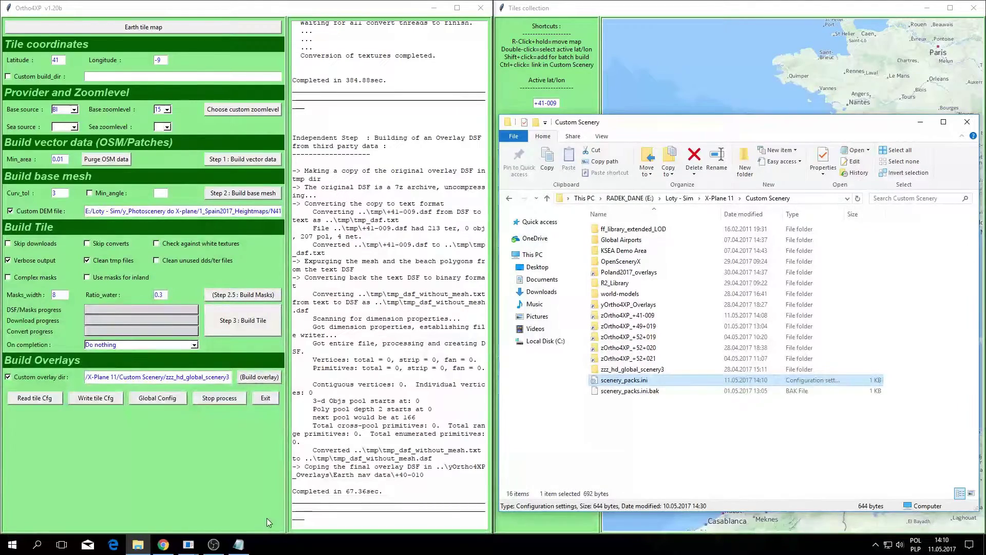
- Switch to X-Plane 11 and move the camera out of the cockpit to an elevated view over the runway
{"action": "mouse_move", "coordinate": [216, 544]}
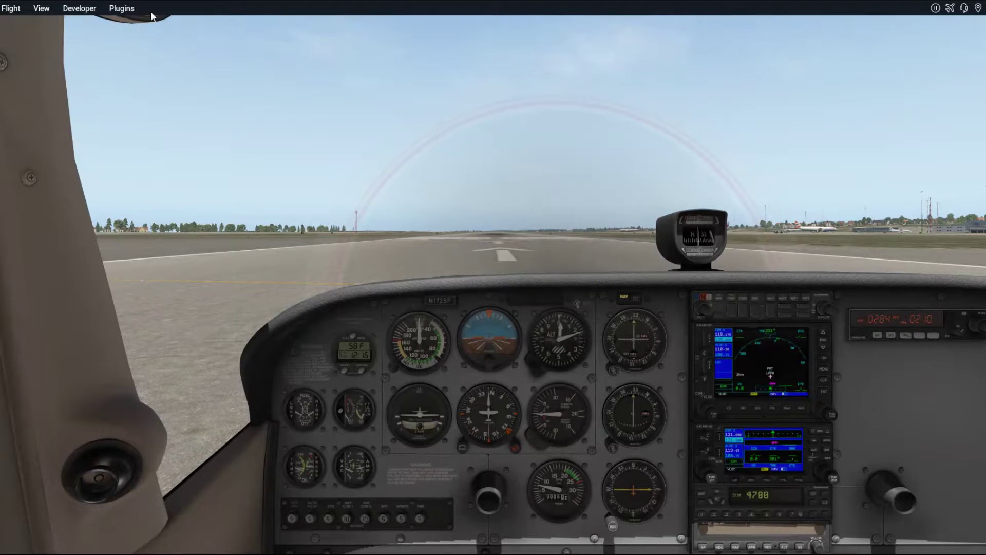
{"action": "left_click", "coordinate": [123, 8]}
{"action": "mouse_move", "coordinate": [129, 34]}
{"action": "left_click", "coordinate": [194, 46]}
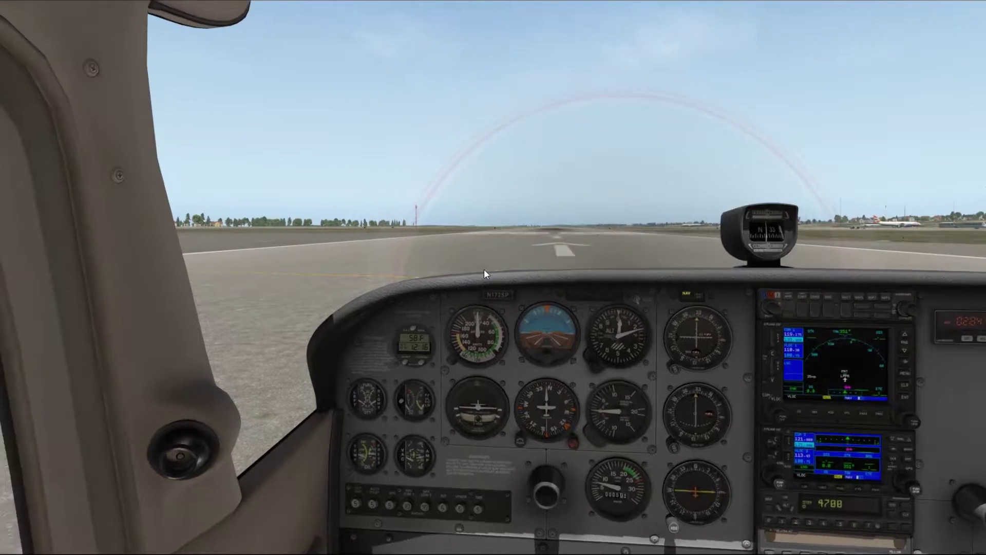
{"action": "mouse_move", "coordinate": [484, 269]}
{"action": "left_mouse_down"}
{"action": "mouse_move", "coordinate": [291, 282]}
{"action": "mouse_move", "coordinate": [479, 286]}
{"action": "left_mouse_up"}
{"action": "key", "text": "shift+w"}
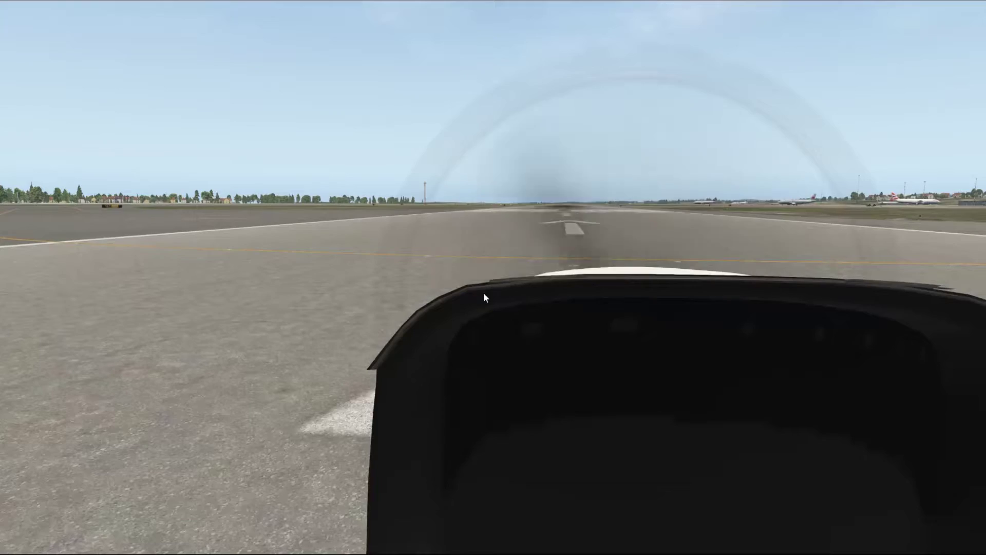
{"action": "key", "text": "ctrl+w"}
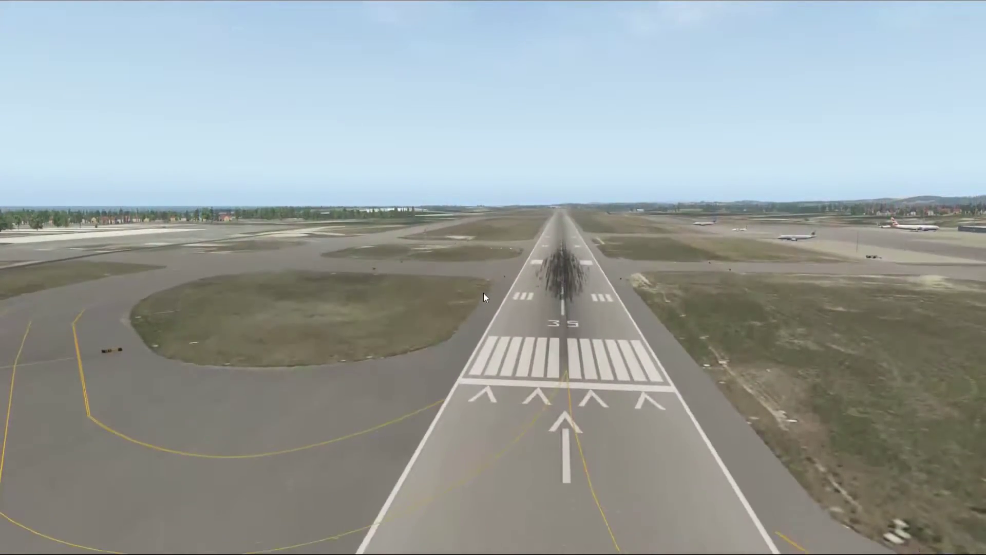